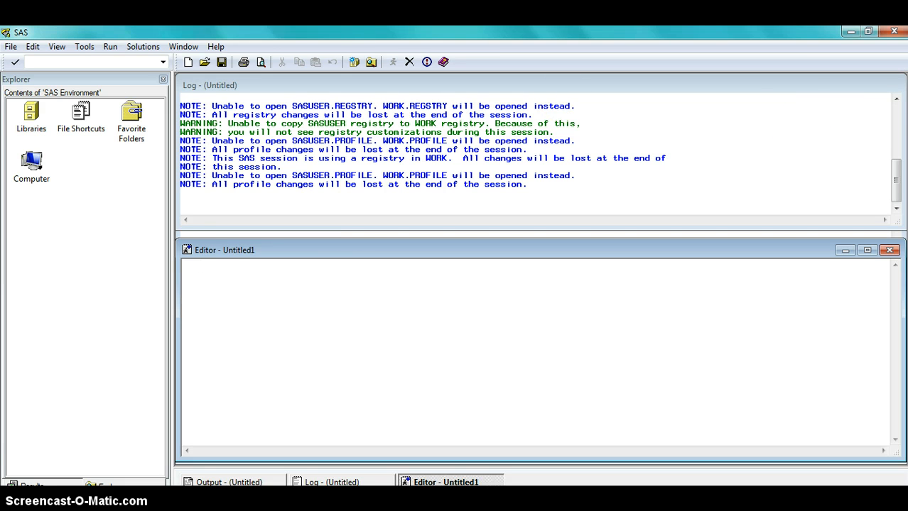
Launch Enterprise Miner from the analysis solutions.
{"action": "left_click", "coordinate": [143, 47]}
{"action": "mouse_move", "coordinate": [171, 66]}
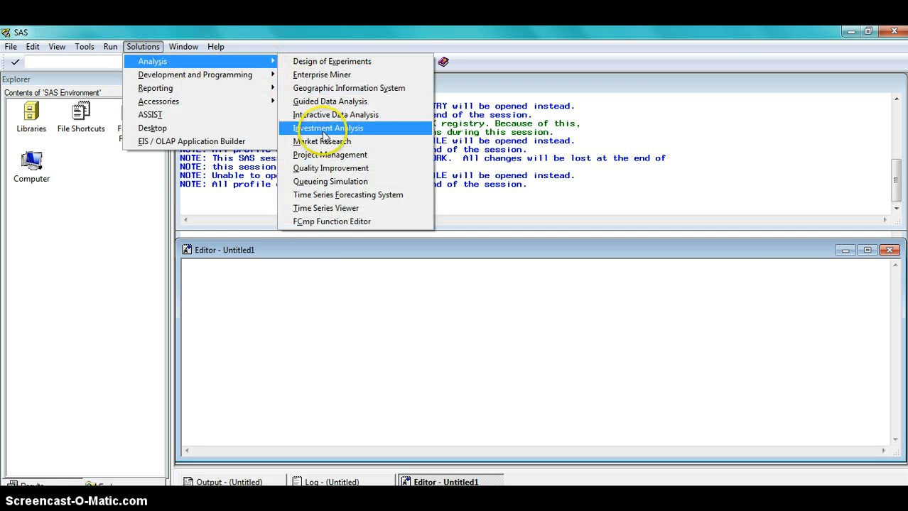
{"action": "left_click", "coordinate": [321, 75]}
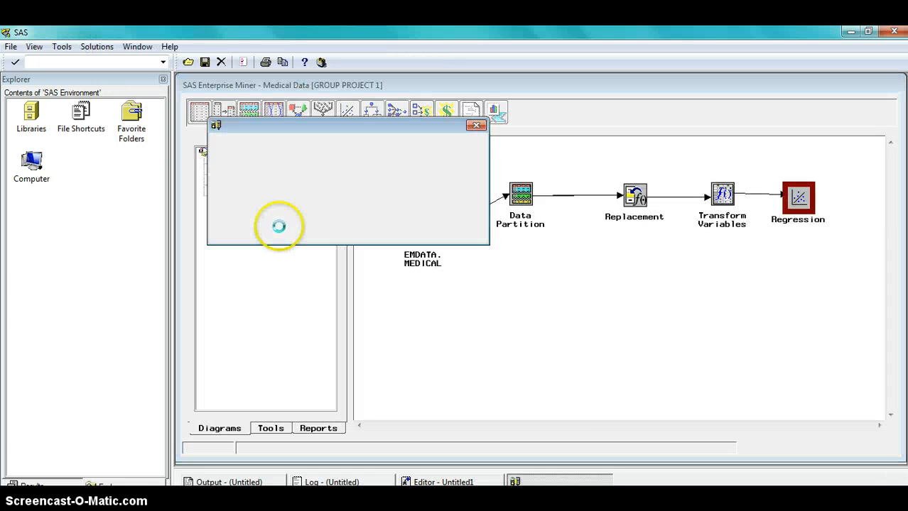
{"action": "left_click", "coordinate": [414, 178]}
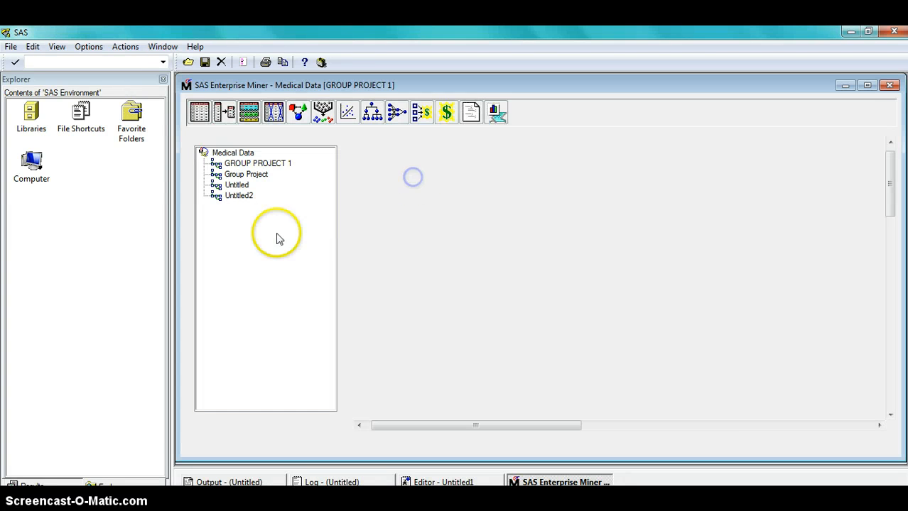
Create a new diagram in the Medical Data project.
{"action": "right_click", "coordinate": [242, 228]}
{"action": "left_click", "coordinate": [271, 231]}
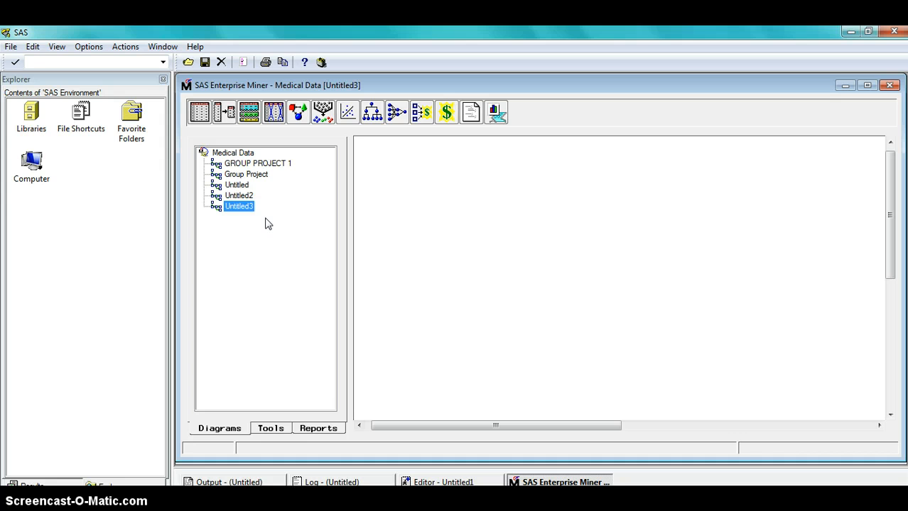
{"action": "left_click", "coordinate": [244, 207]}
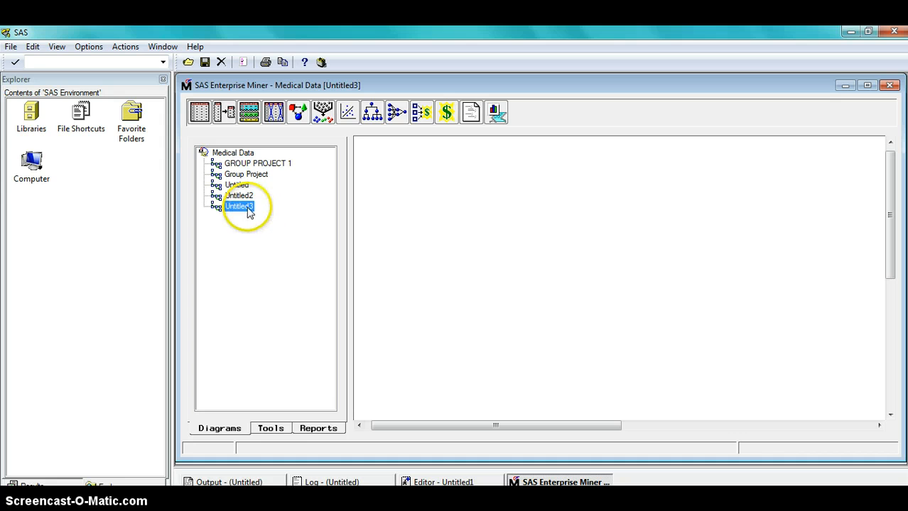
Rename the new diagram as MEDICAL.
{"action": "right_click", "coordinate": [248, 208]}
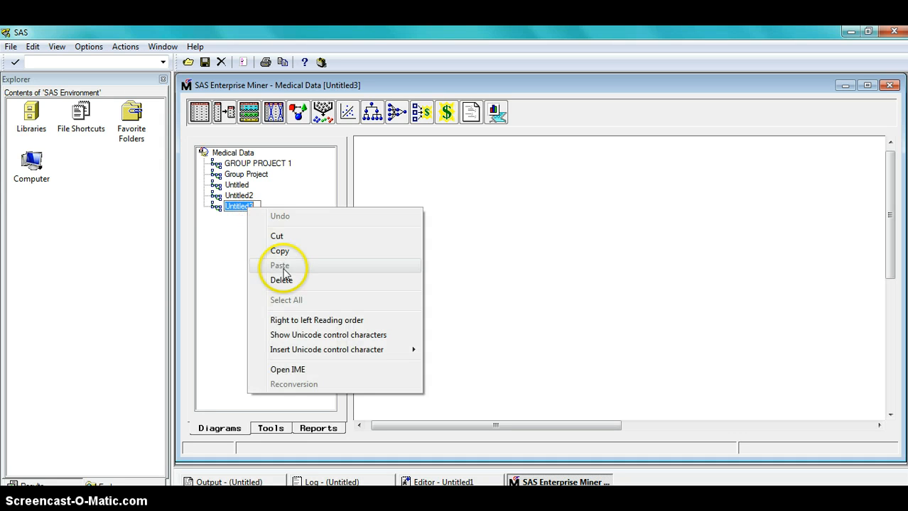
{"action": "right_click", "coordinate": [243, 204]}
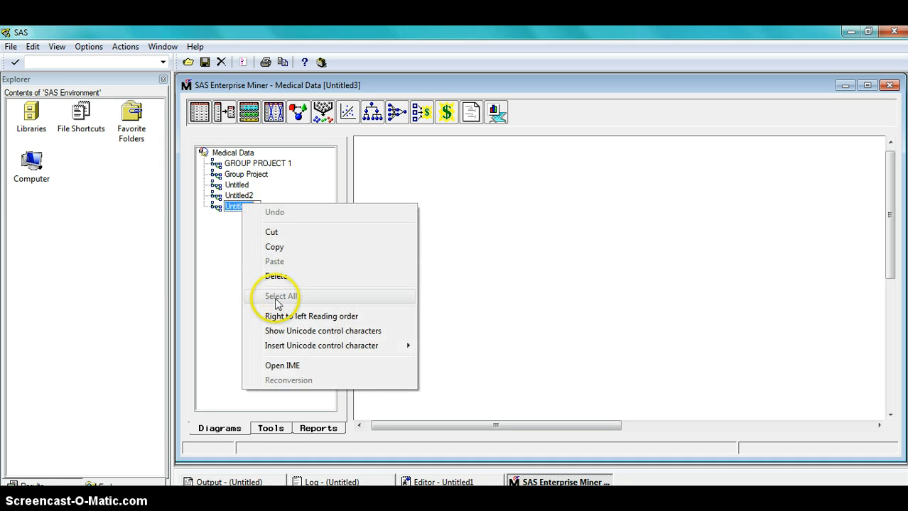
{"action": "left_click", "coordinate": [234, 202]}
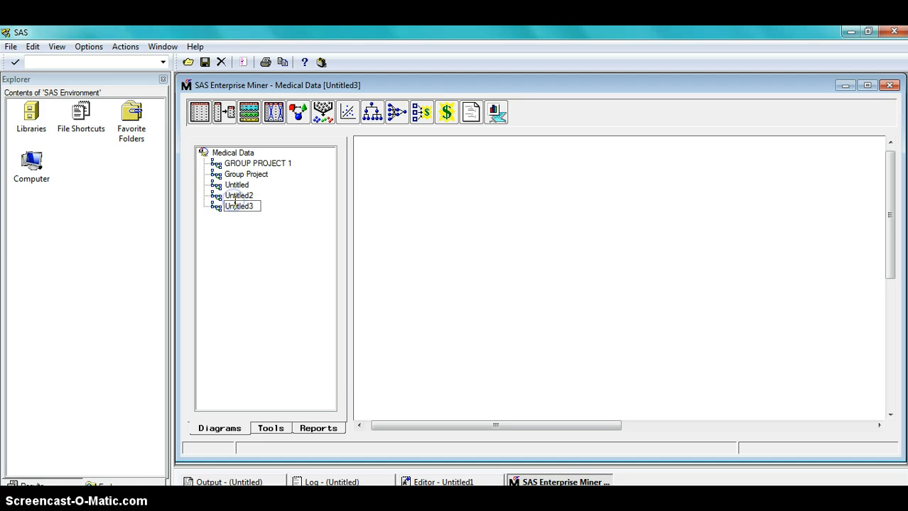
{"action": "right_click", "coordinate": [234, 202]}
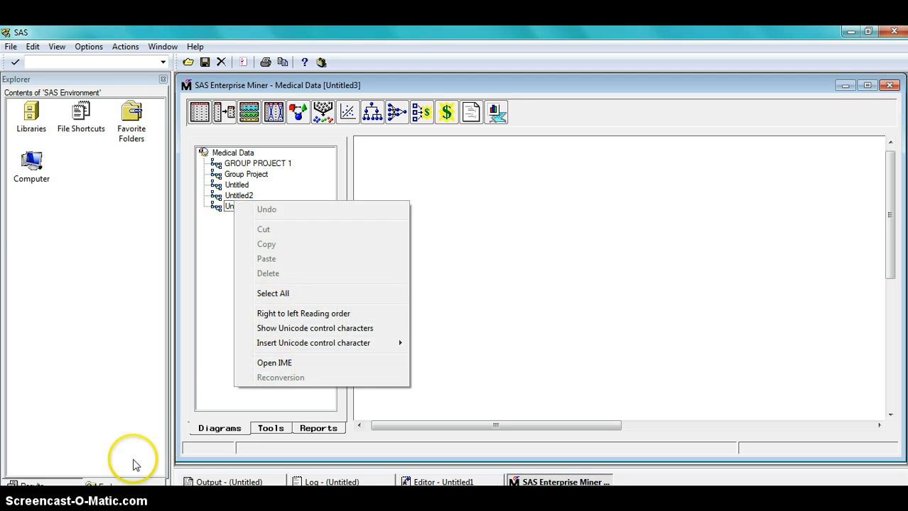
{"action": "left_click", "coordinate": [229, 265]}
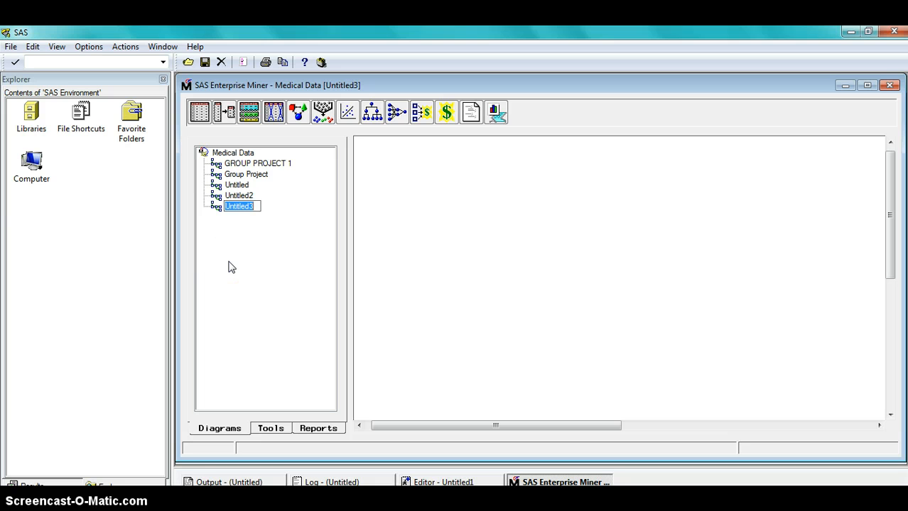
{"action": "left_click", "coordinate": [266, 237]}
{"action": "key", "text": "Return"}
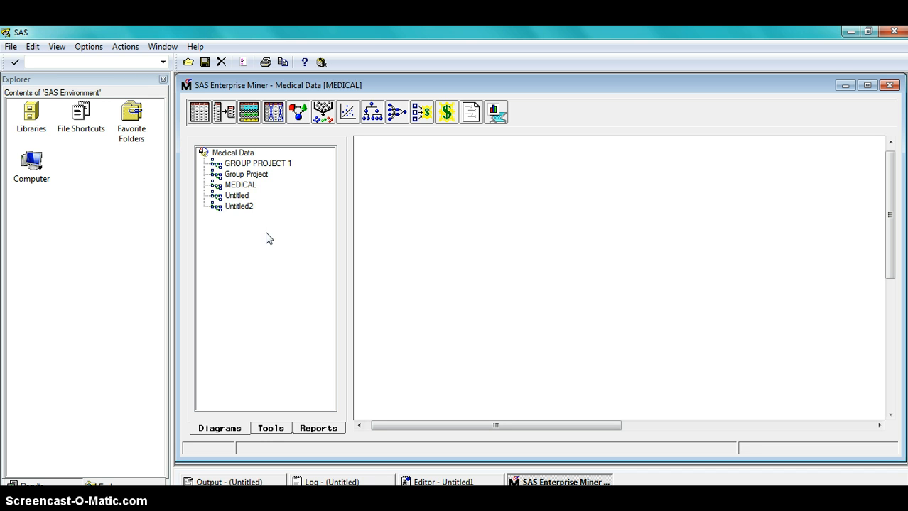
Open the MEDICAL diagram and place an Input Data Source node on its canvas.
{"action": "double_click", "coordinate": [236, 183]}
{"action": "left_click", "coordinate": [236, 185]}
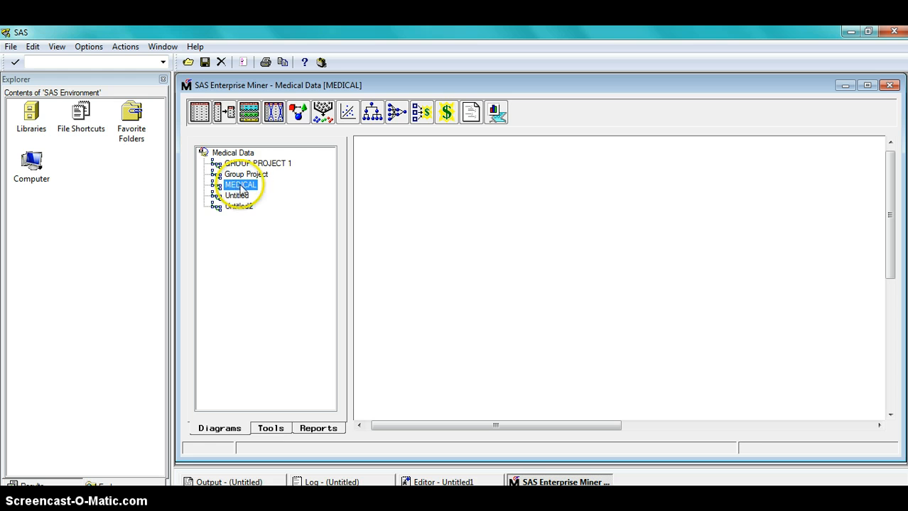
{"action": "left_click", "coordinate": [202, 95]}
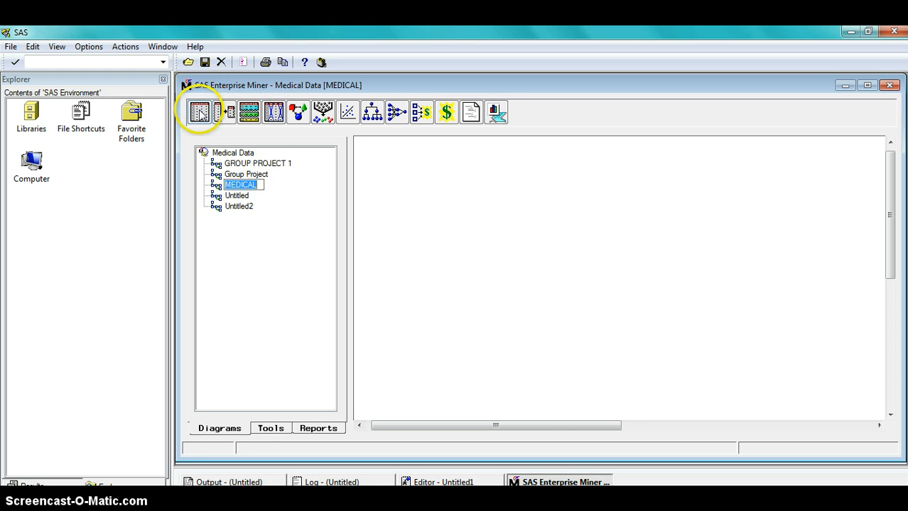
{"action": "left_click_drag", "start_coordinate": [200, 114], "coordinate": [385, 178]}
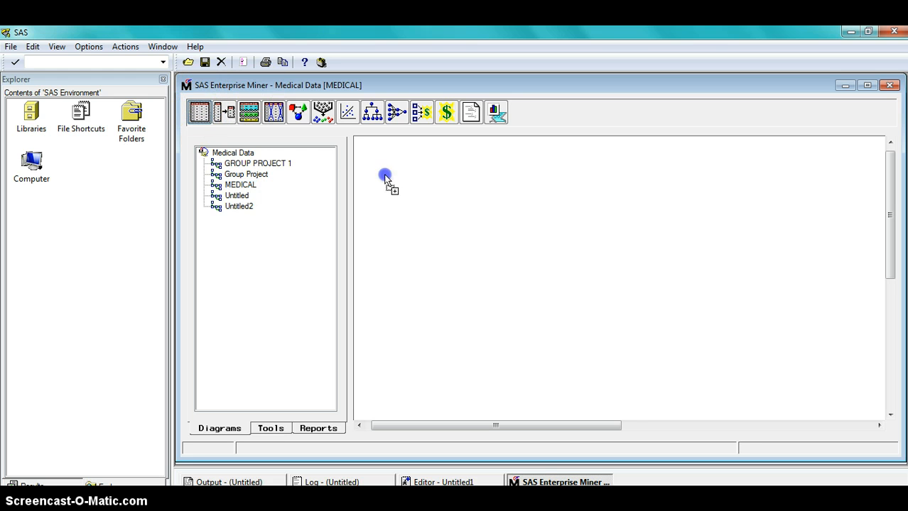
{"action": "left_click_drag", "start_coordinate": [414, 225], "coordinate": [412, 225]}
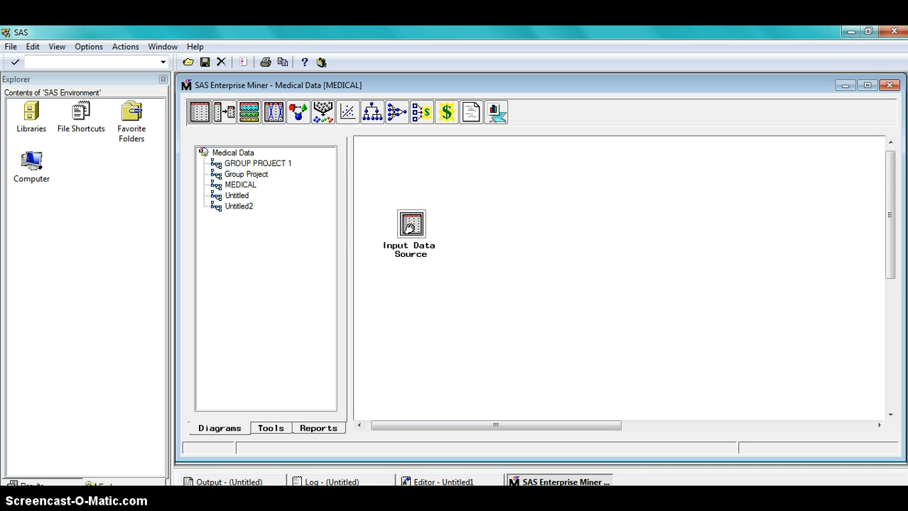
Open the Input Data Source node and select the MEDICAL table from the EMDATA library as source data.
{"action": "left_click", "coordinate": [412, 226]}
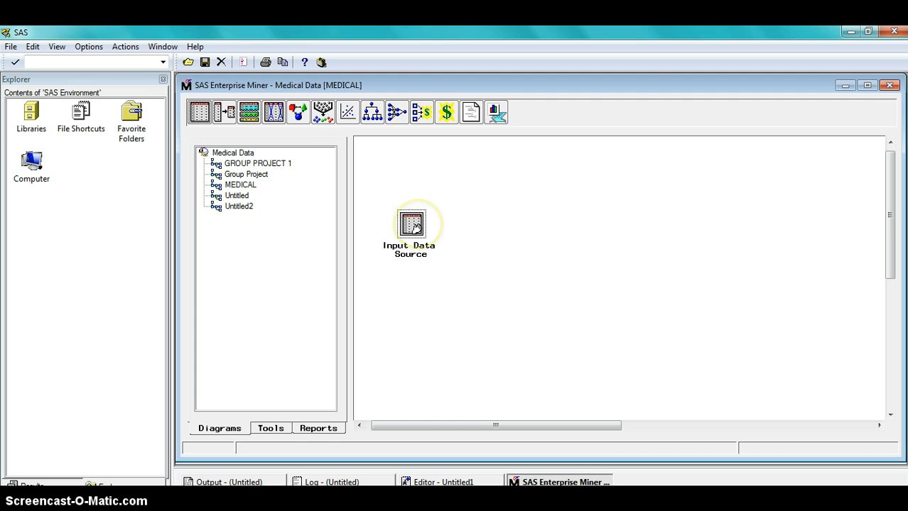
{"action": "double_click", "coordinate": [413, 225]}
{"action": "left_click", "coordinate": [412, 229]}
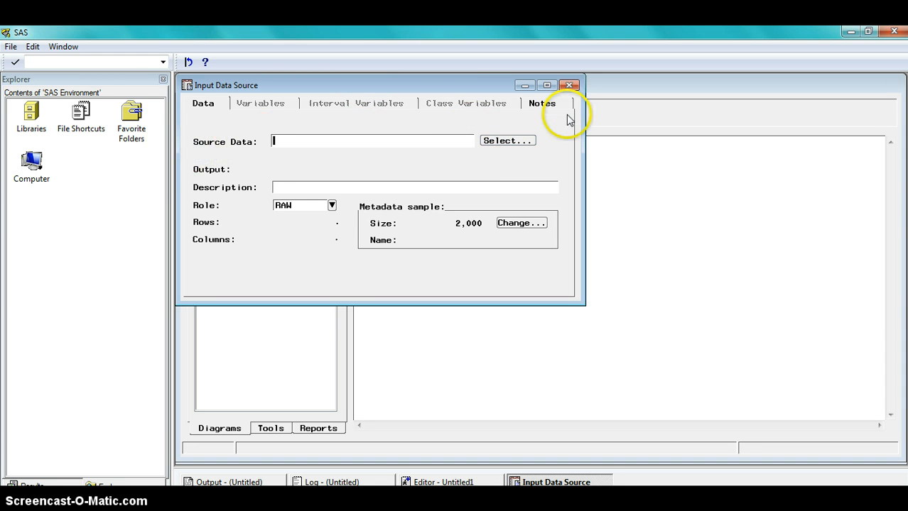
{"action": "left_click", "coordinate": [516, 141]}
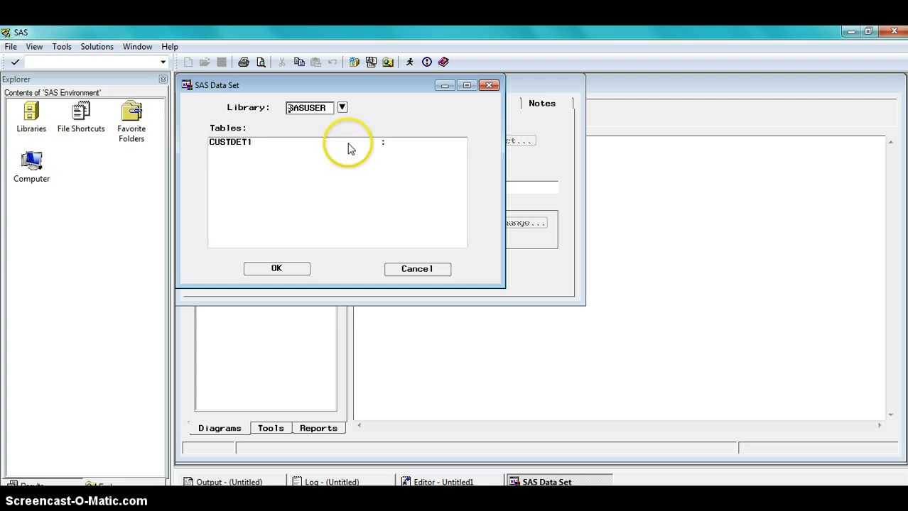
{"action": "left_click", "coordinate": [341, 108]}
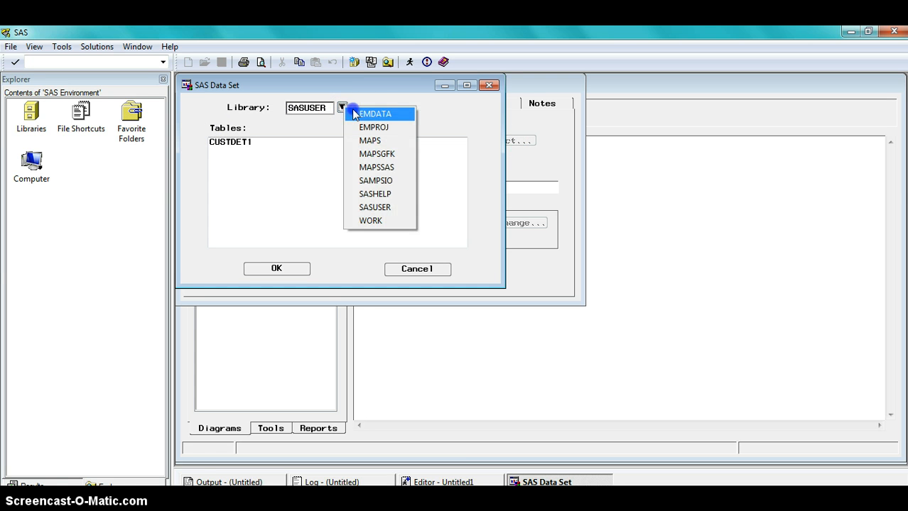
{"action": "left_click", "coordinate": [355, 114]}
{"action": "left_click", "coordinate": [242, 160]}
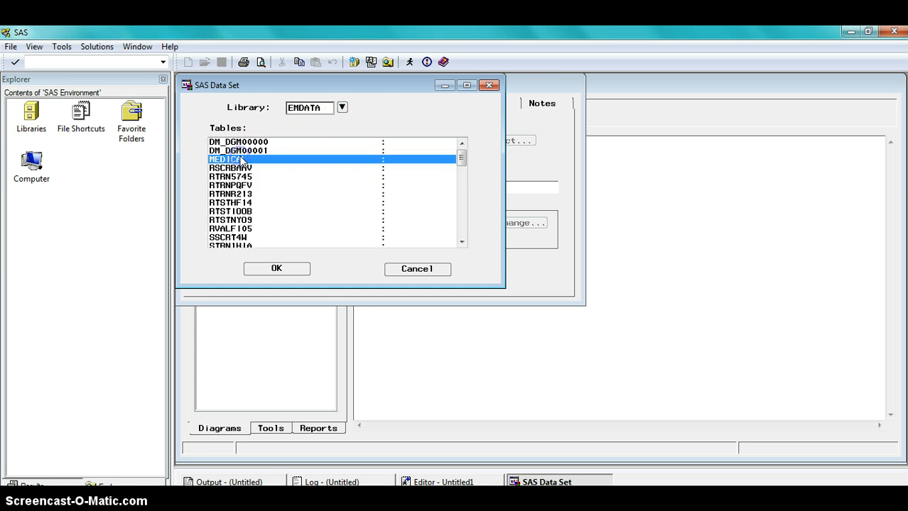
{"action": "left_click", "coordinate": [277, 271]}
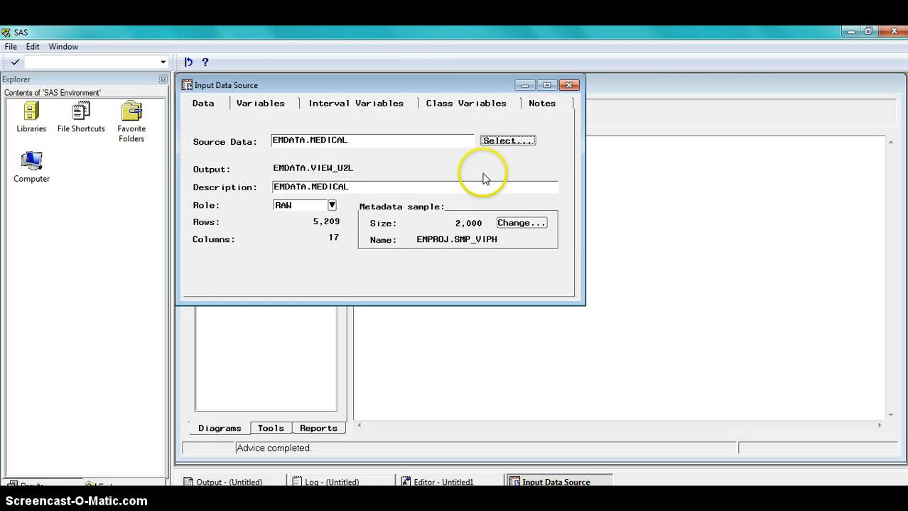
Use the complete data as the metadata sample, then close the node and save its changes.
{"action": "left_click", "coordinate": [511, 223]}
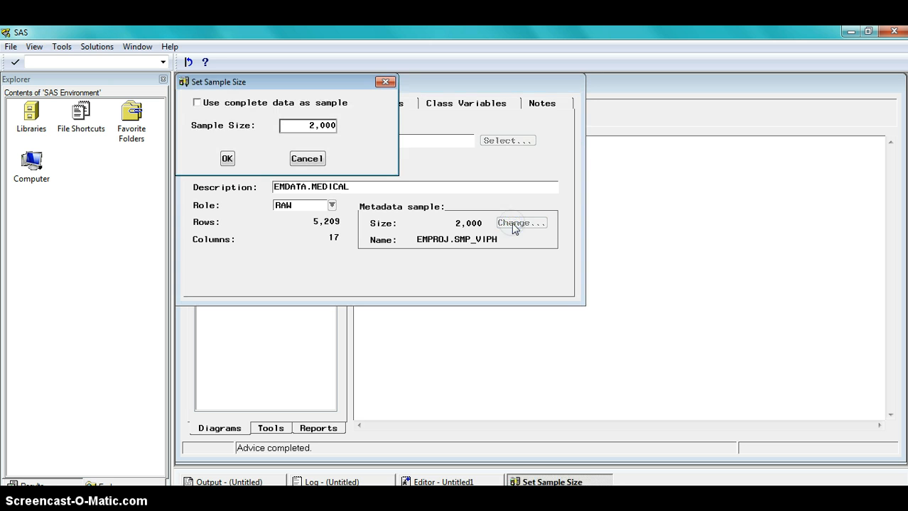
{"action": "left_click", "coordinate": [197, 103]}
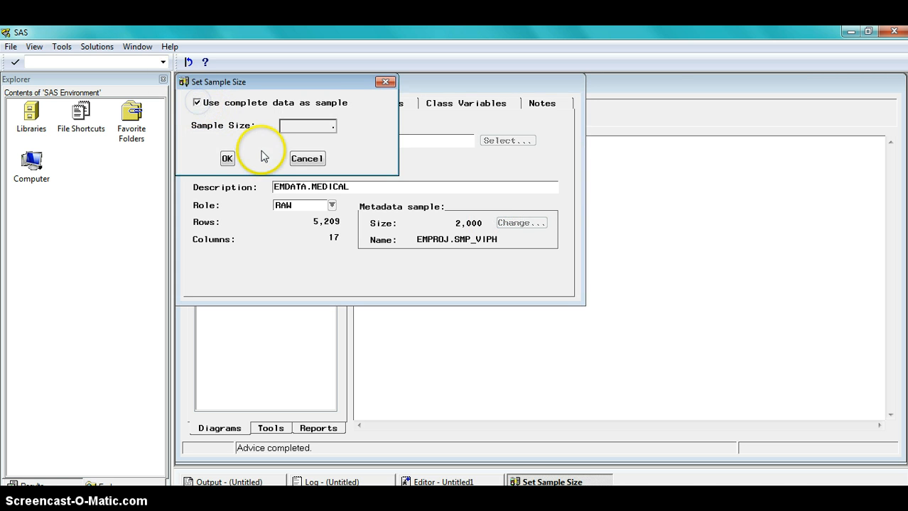
{"action": "left_click", "coordinate": [228, 159]}
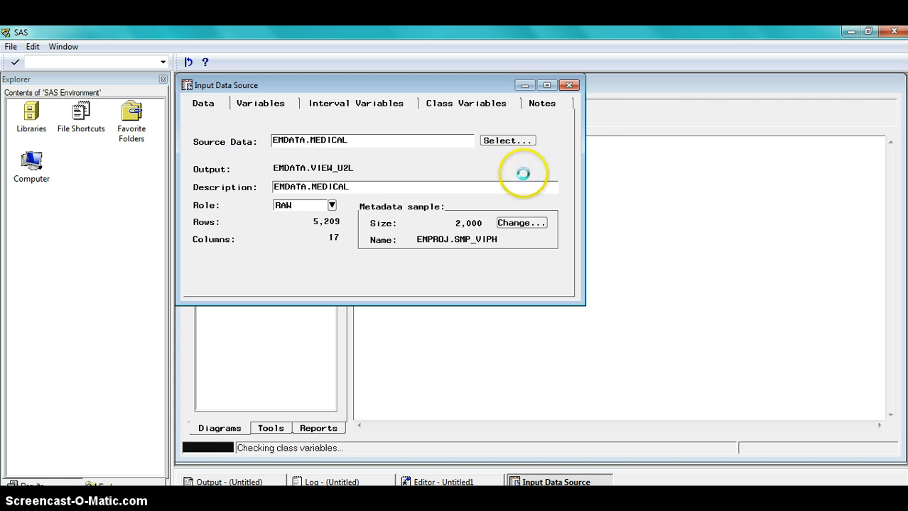
{"action": "left_click", "coordinate": [571, 86]}
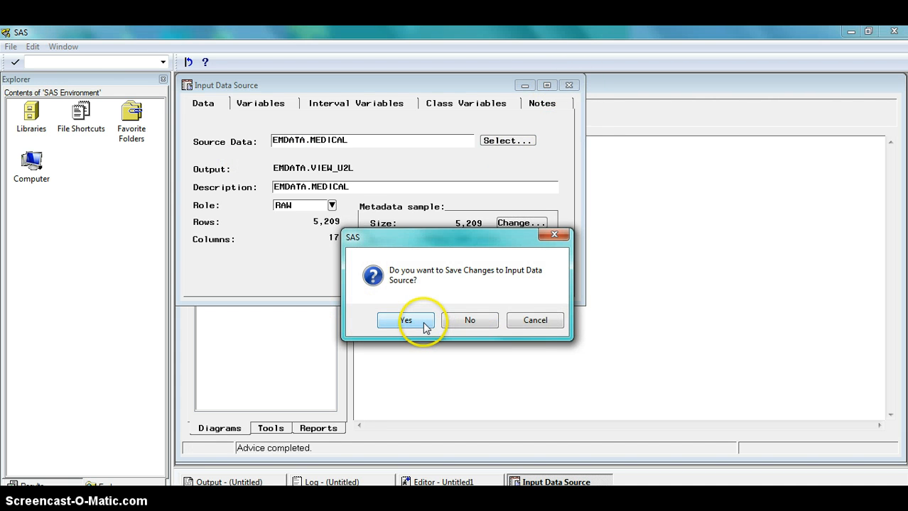
{"action": "left_click", "coordinate": [426, 327]}
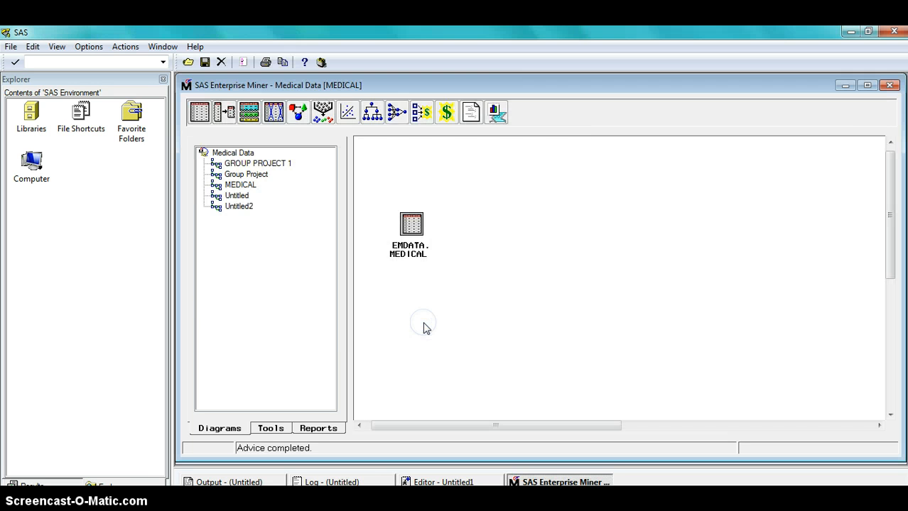
Reopen the EMDATA.MEDICAL node's variables list and set STATUS's model role to target.
{"action": "left_click", "coordinate": [410, 230]}
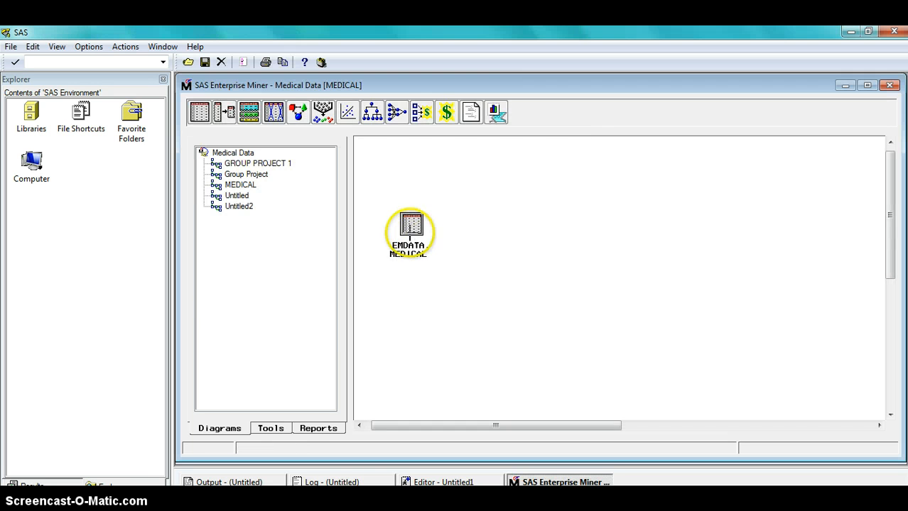
{"action": "right_click", "coordinate": [412, 230]}
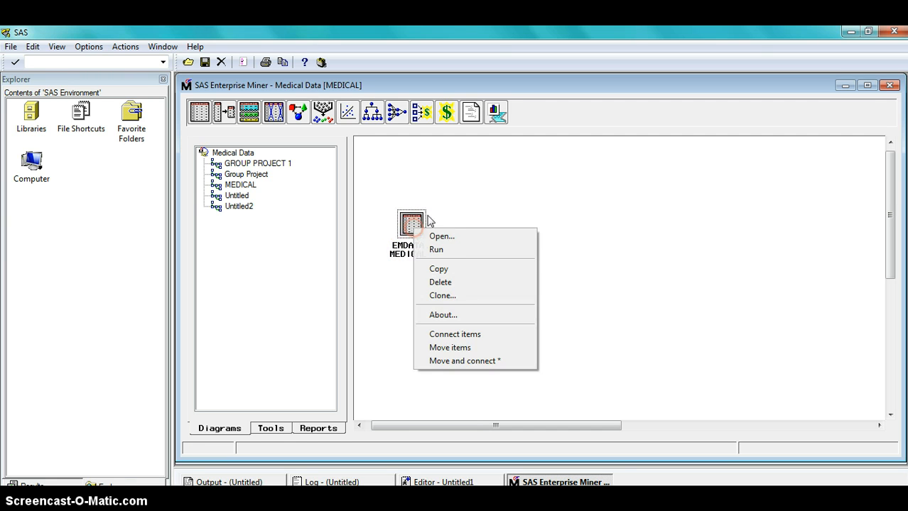
{"action": "left_click", "coordinate": [436, 237]}
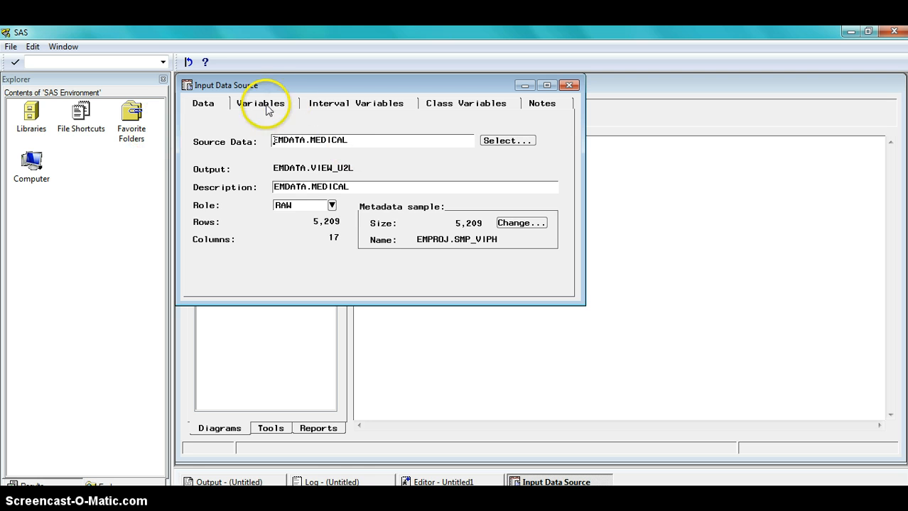
{"action": "left_click", "coordinate": [268, 108]}
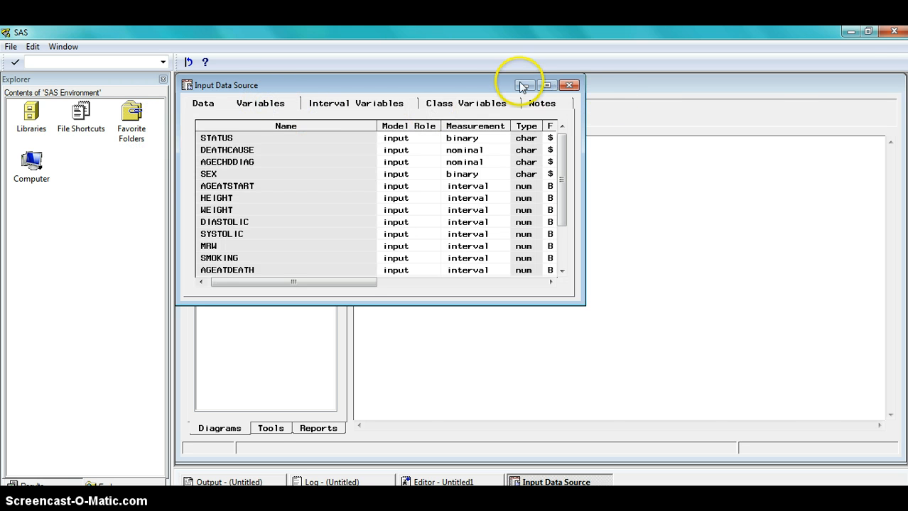
{"action": "left_click", "coordinate": [546, 85]}
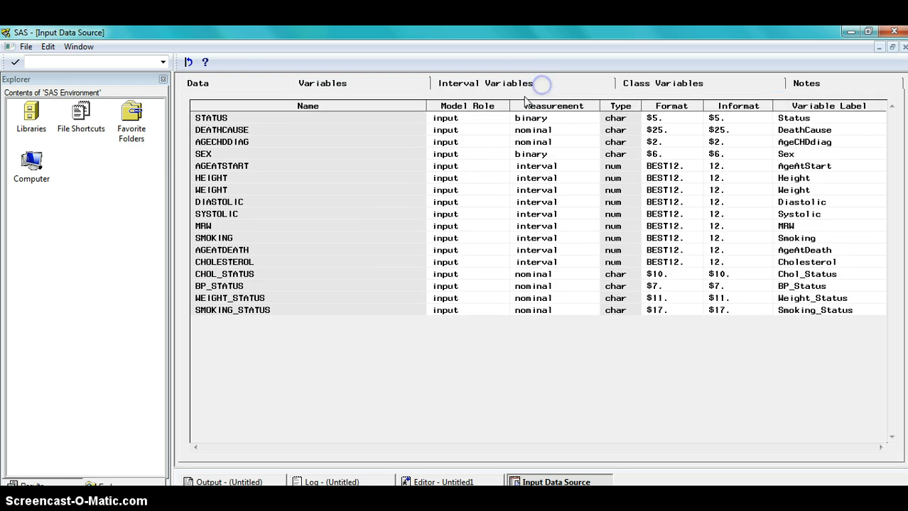
{"action": "right_click", "coordinate": [468, 118]}
{"action": "left_click", "coordinate": [488, 127]}
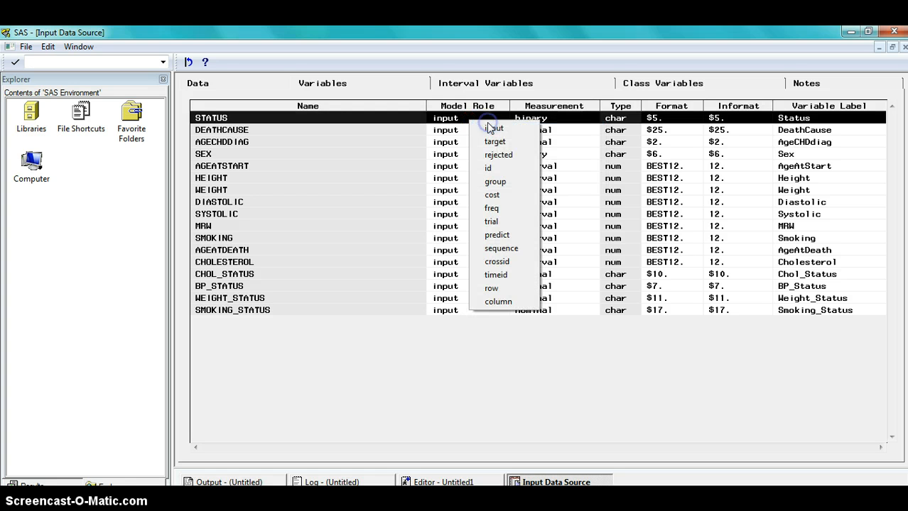
{"action": "left_click", "coordinate": [490, 141]}
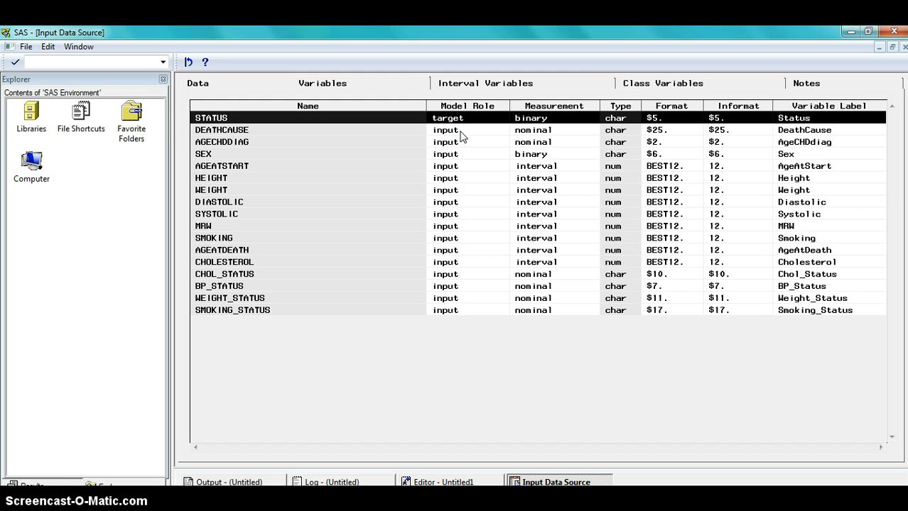
Set DEATHCAUSE's model role to rejected.
{"action": "left_click", "coordinate": [460, 130]}
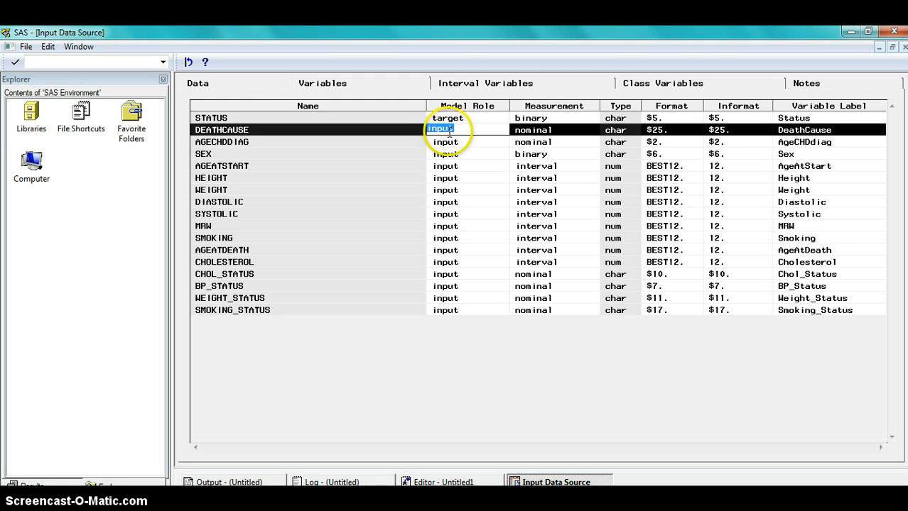
{"action": "right_click", "coordinate": [461, 133]}
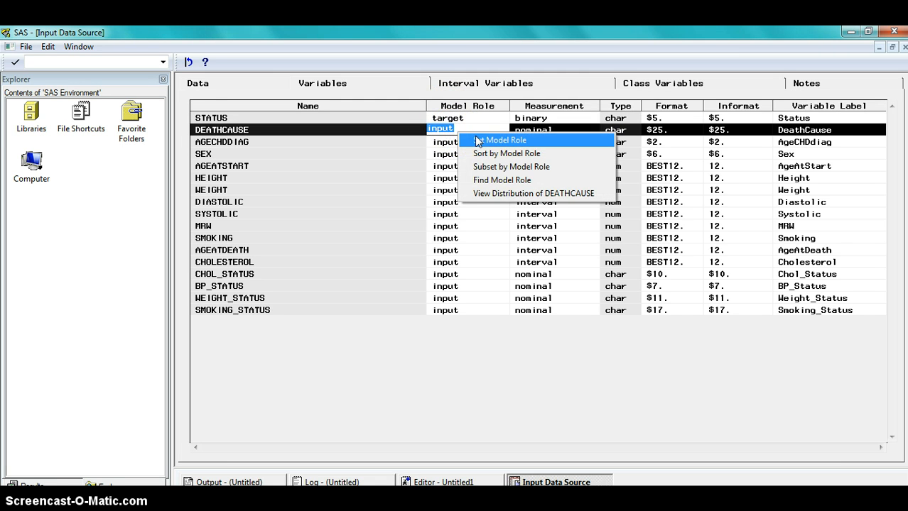
{"action": "left_click", "coordinate": [478, 142]}
{"action": "left_click", "coordinate": [476, 166]}
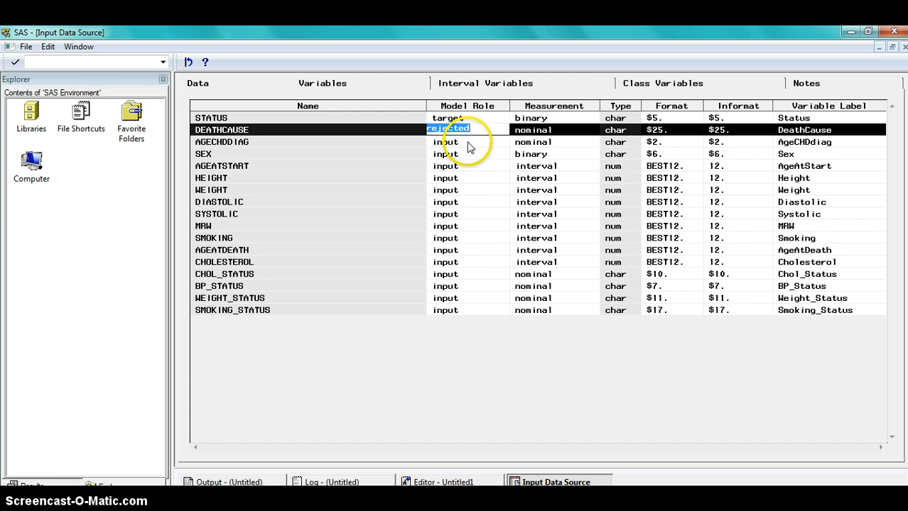
Set AGECHDDIAG's model role to rejected.
{"action": "left_click", "coordinate": [469, 143]}
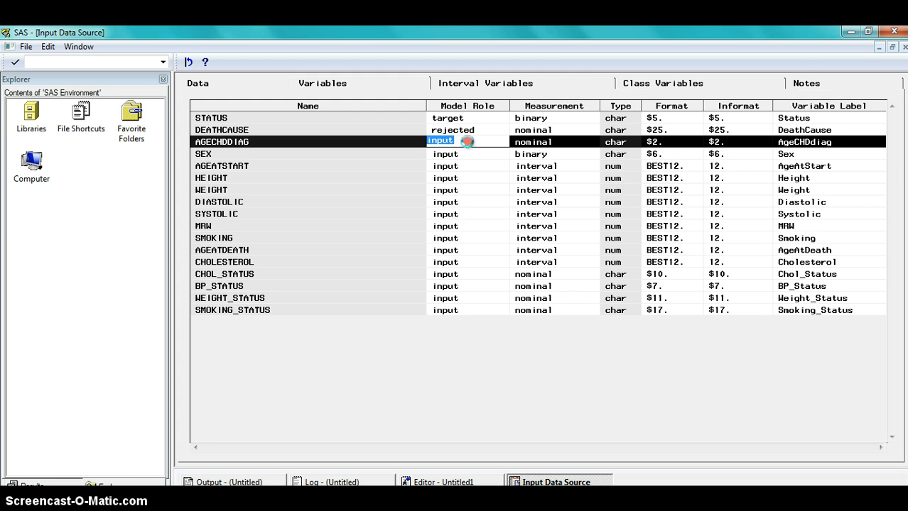
{"action": "right_click", "coordinate": [467, 141]}
{"action": "left_click", "coordinate": [483, 152]}
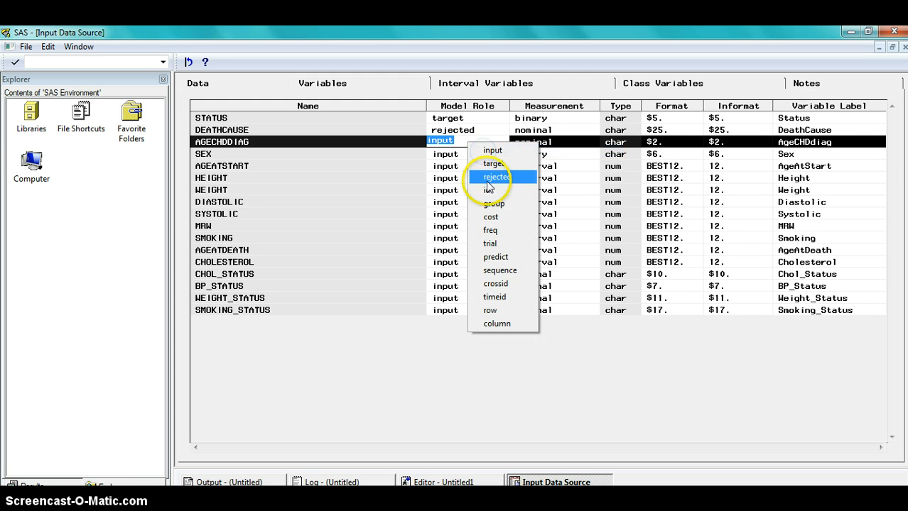
{"action": "left_click", "coordinate": [489, 178]}
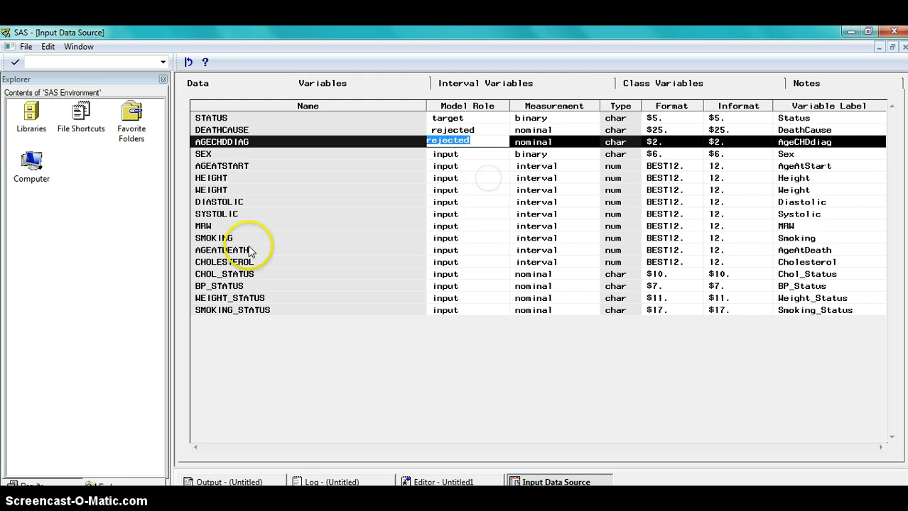
Set AGEATDEATH's model role to rejected, then close the Input Data Source node and save its changes.
{"action": "left_click", "coordinate": [446, 250]}
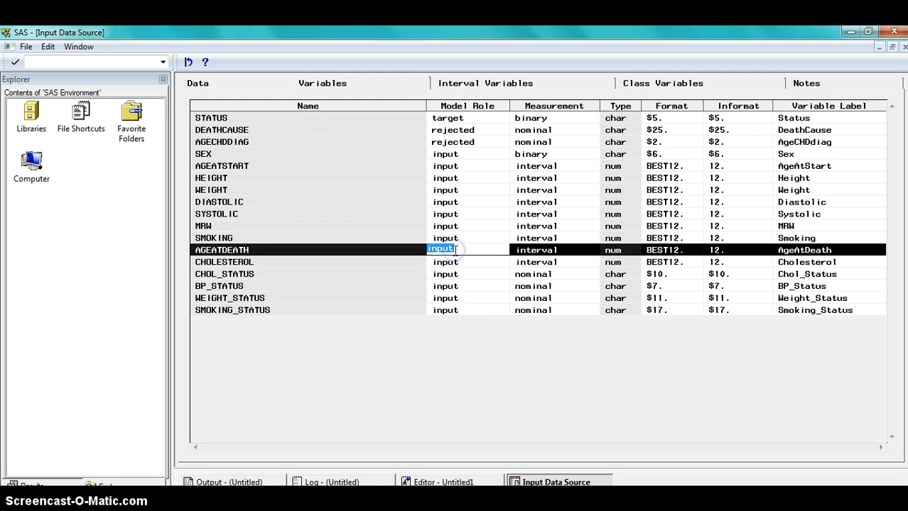
{"action": "right_click", "coordinate": [456, 252]}
{"action": "left_click", "coordinate": [490, 262]}
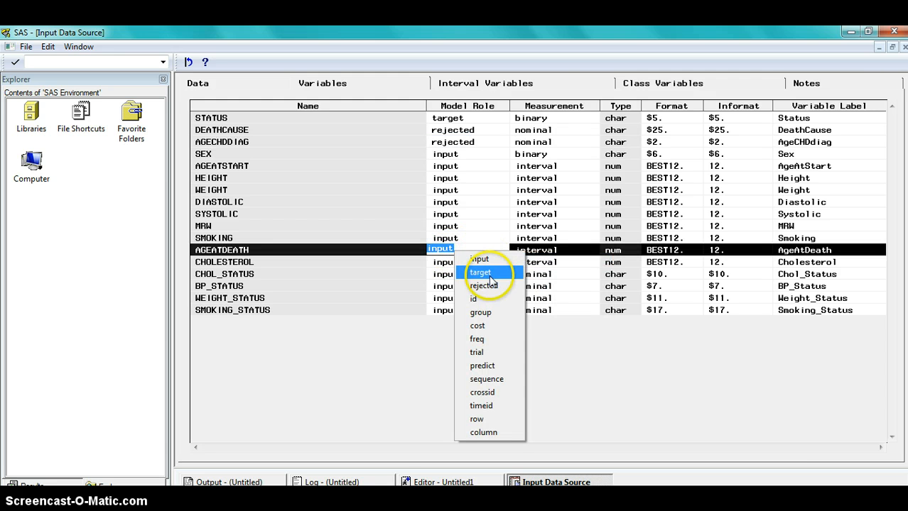
{"action": "left_click", "coordinate": [490, 285]}
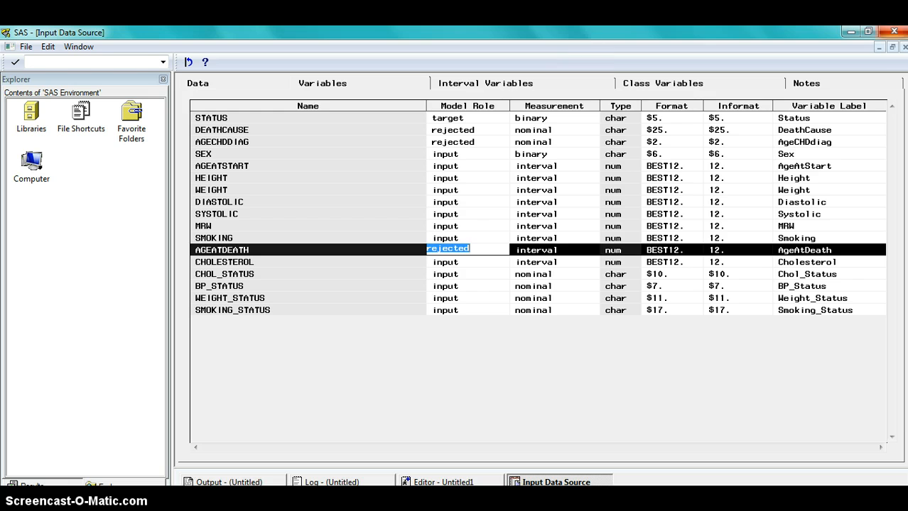
{"action": "left_click", "coordinate": [903, 46]}
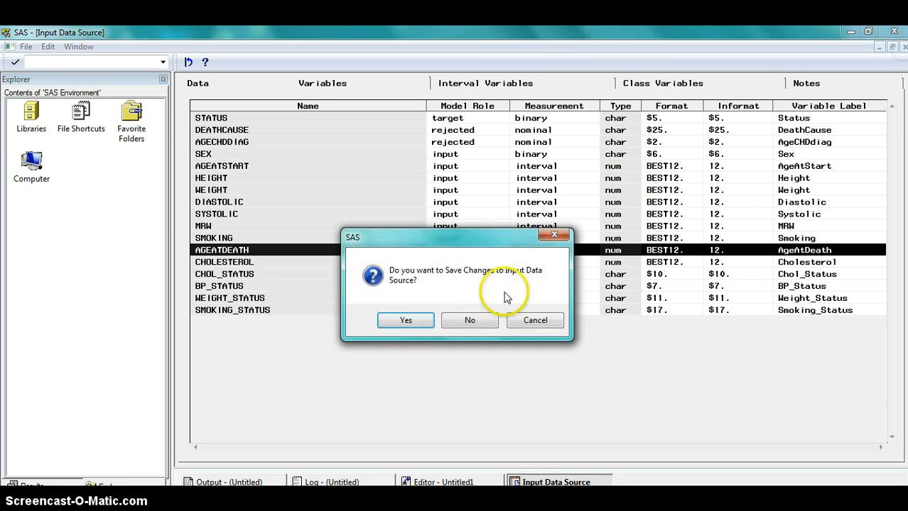
{"action": "left_click", "coordinate": [392, 323]}
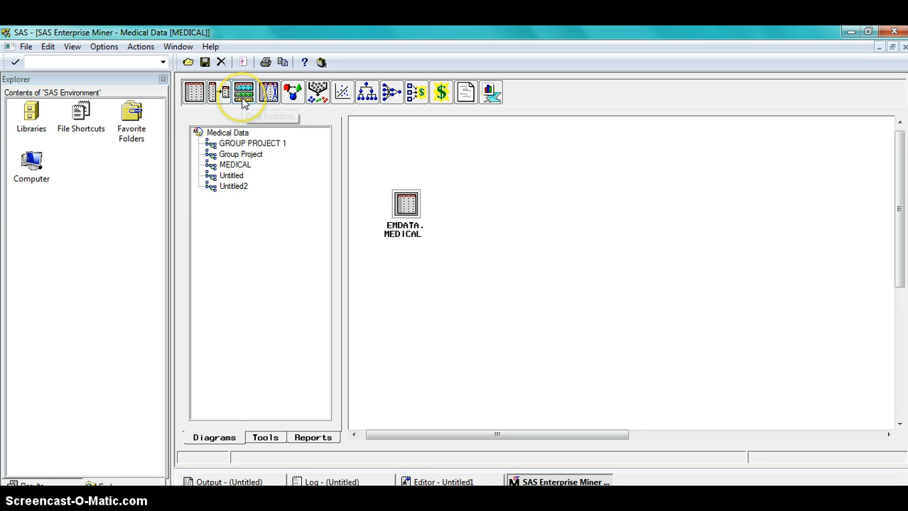
Place a Data Partition node on the diagram and connect the EMDATA.MEDICAL node to it.
{"action": "left_click_drag", "start_coordinate": [243, 99], "coordinate": [277, 117]}
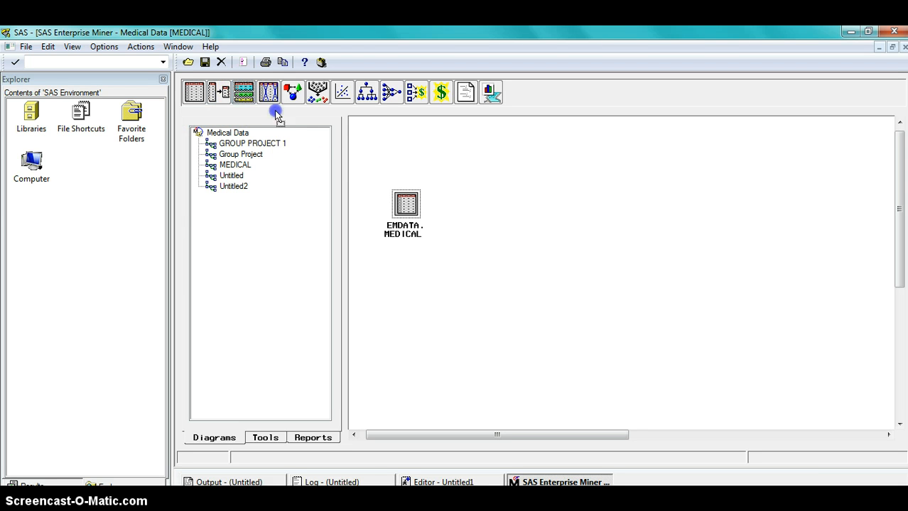
{"action": "left_click_drag", "start_coordinate": [498, 164], "coordinate": [497, 164]}
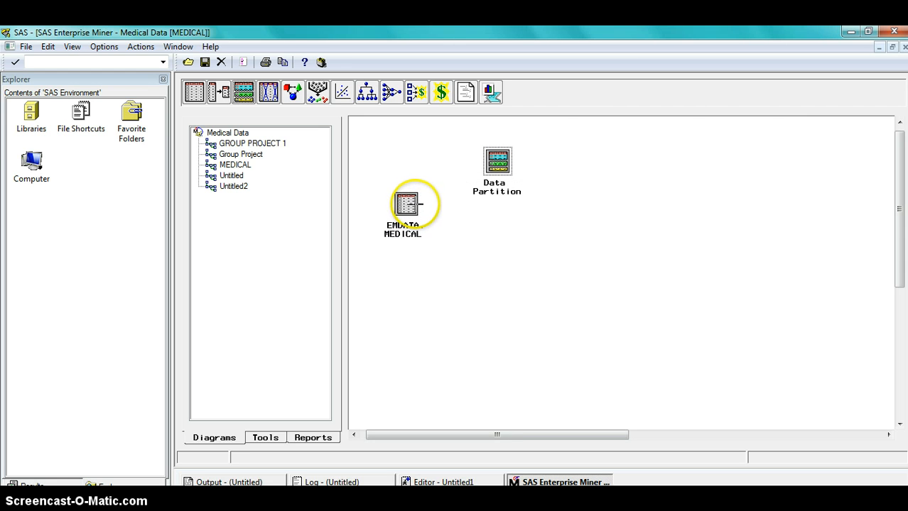
{"action": "left_click_drag", "start_coordinate": [417, 203], "coordinate": [450, 172]}
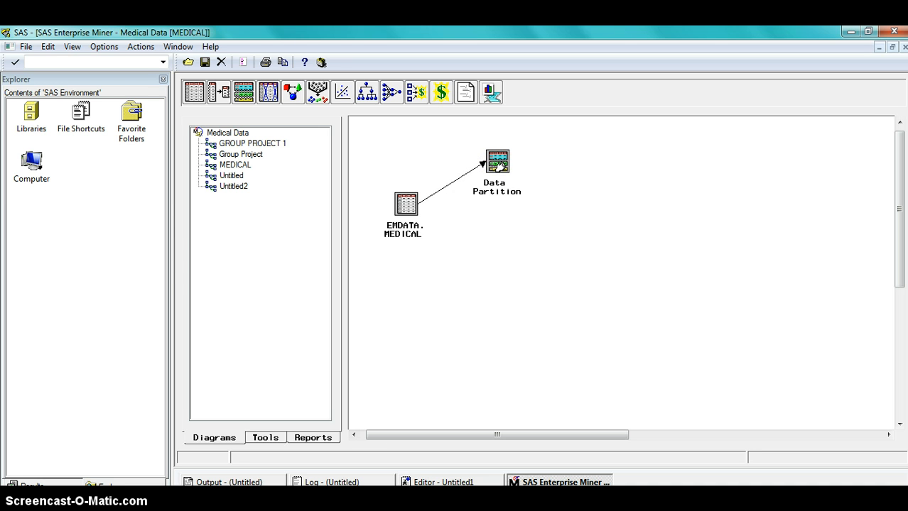
Set the Data Partition percentages to 70% train, 0% validation and 30% test, then close and save the settings.
{"action": "double_click", "coordinate": [498, 162]}
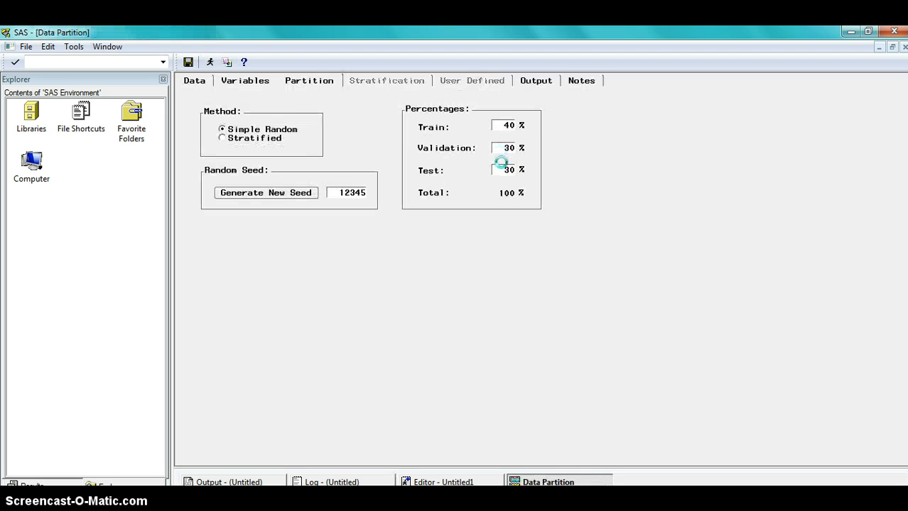
{"action": "double_click", "coordinate": [510, 127]}
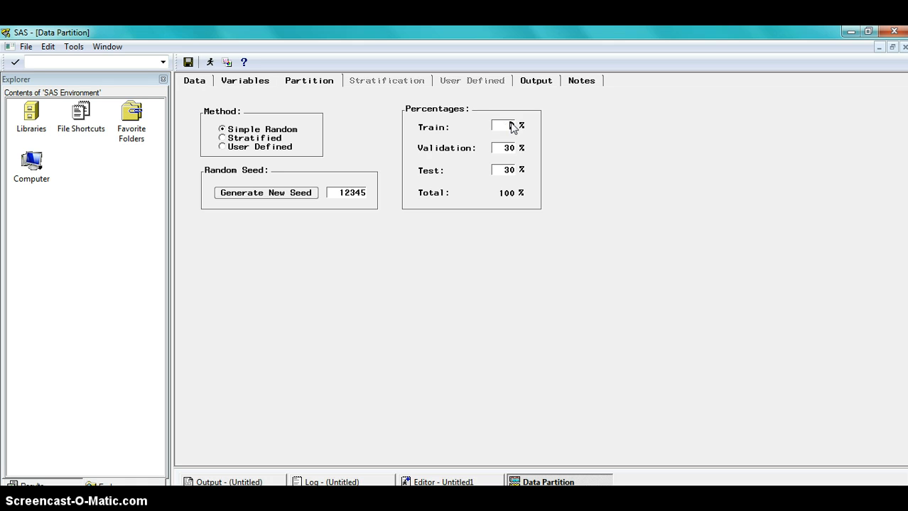
{"action": "double_click", "coordinate": [510, 149]}
{"action": "left_click", "coordinate": [508, 170]}
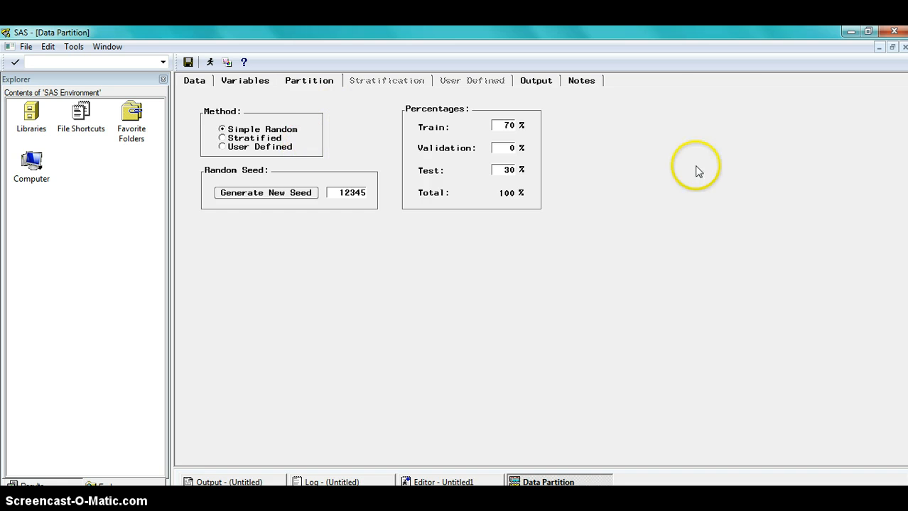
{"action": "left_click", "coordinate": [903, 47]}
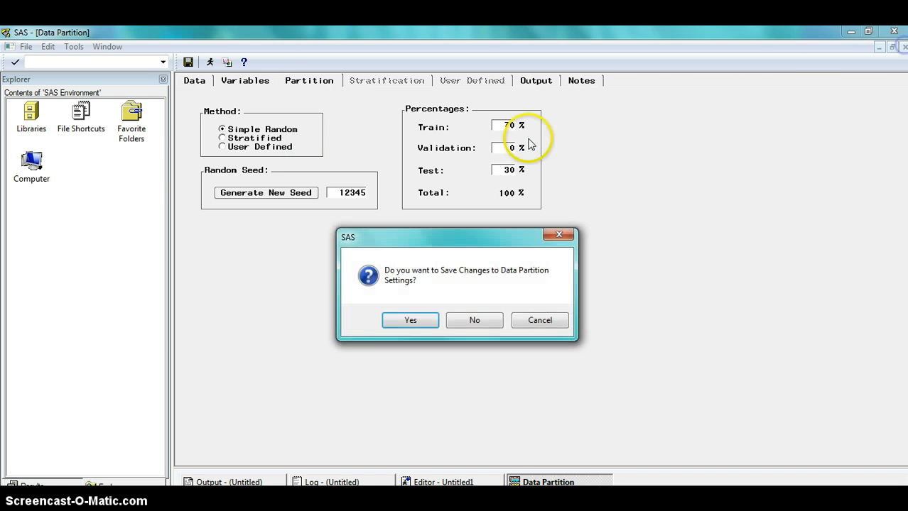
{"action": "left_click", "coordinate": [415, 321]}
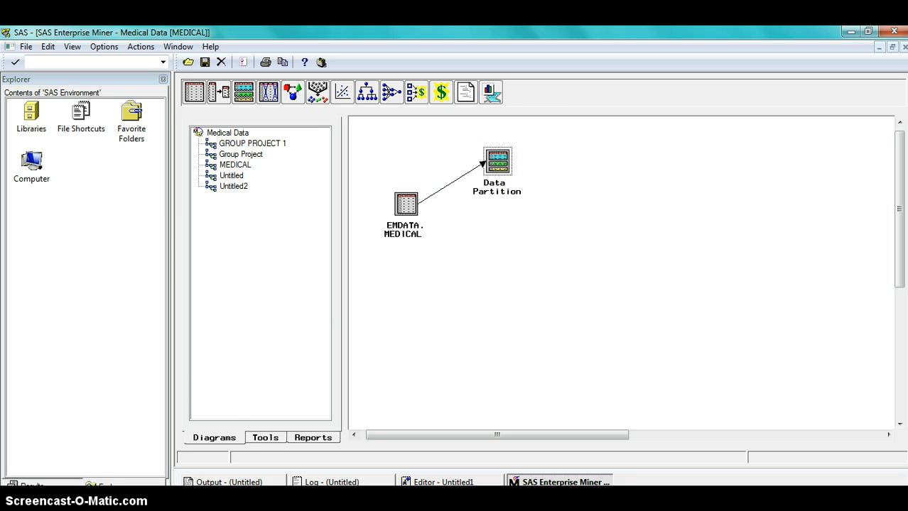
Add a Replacement node to the diagram and position it to the right of the Data Partition node.
{"action": "right_click", "coordinate": [544, 96]}
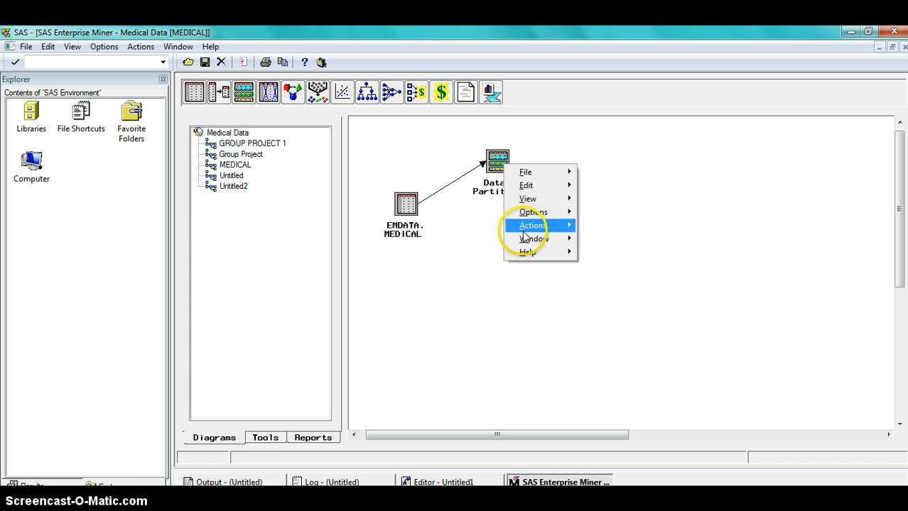
{"action": "mouse_move", "coordinate": [532, 225]}
{"action": "left_click", "coordinate": [632, 274]}
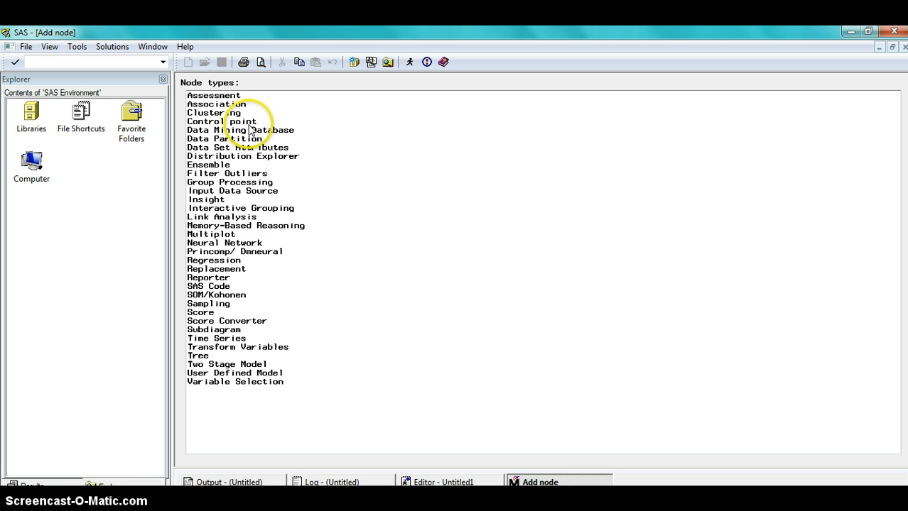
{"action": "left_click", "coordinate": [219, 268]}
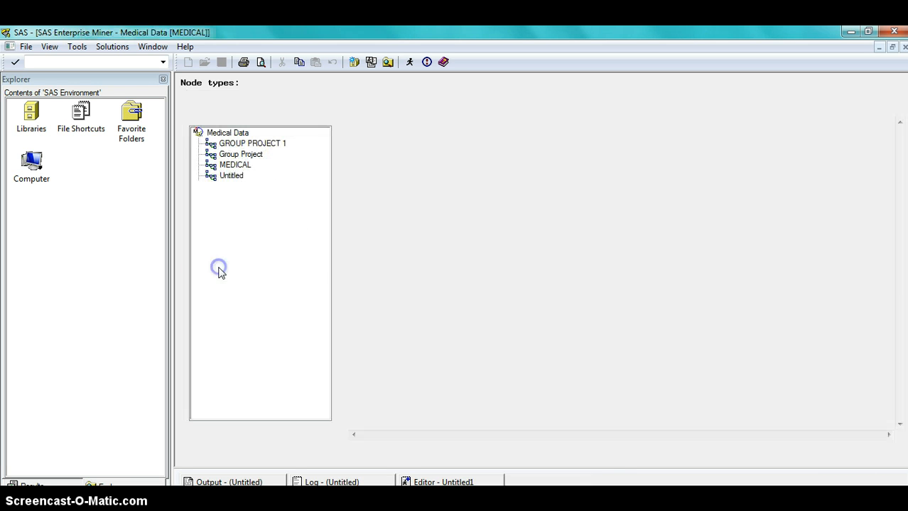
{"action": "left_click_drag", "start_coordinate": [636, 259], "coordinate": [636, 279]}
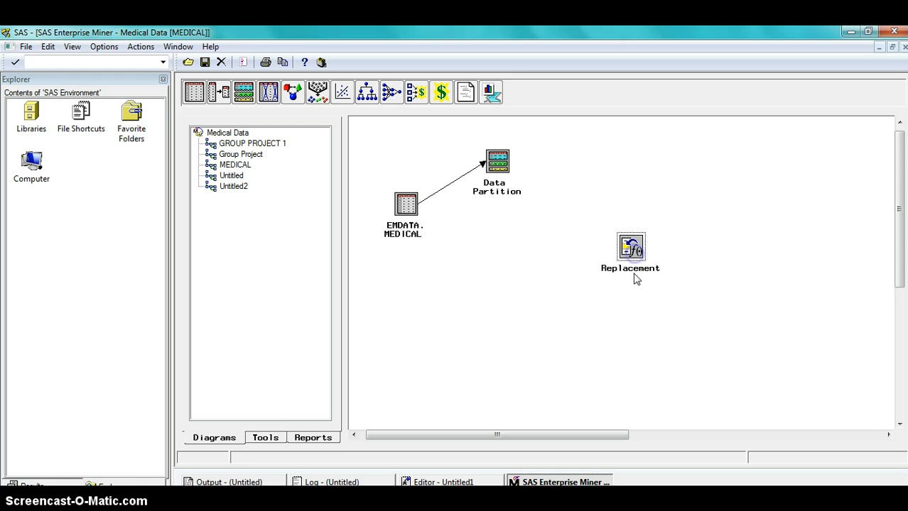
{"action": "left_click_drag", "start_coordinate": [631, 217], "coordinate": [615, 177]}
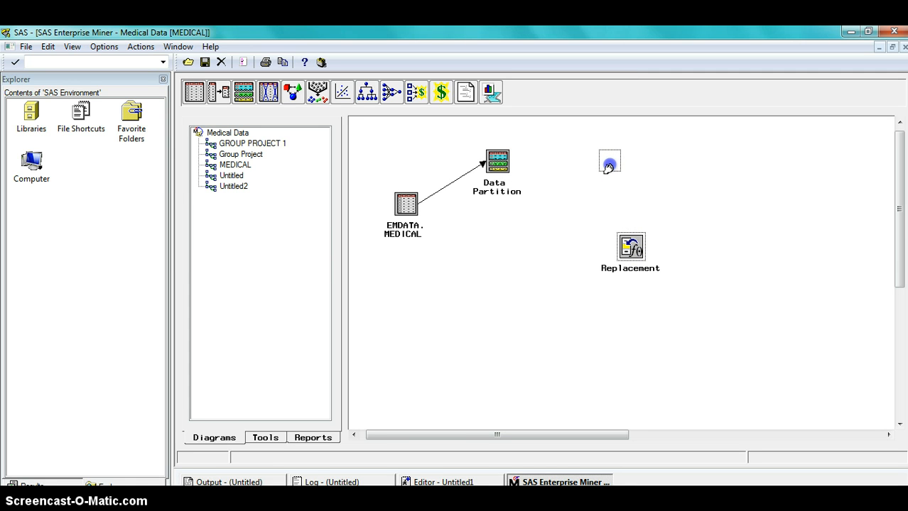
{"action": "left_click_drag", "start_coordinate": [609, 165], "coordinate": [609, 166]}
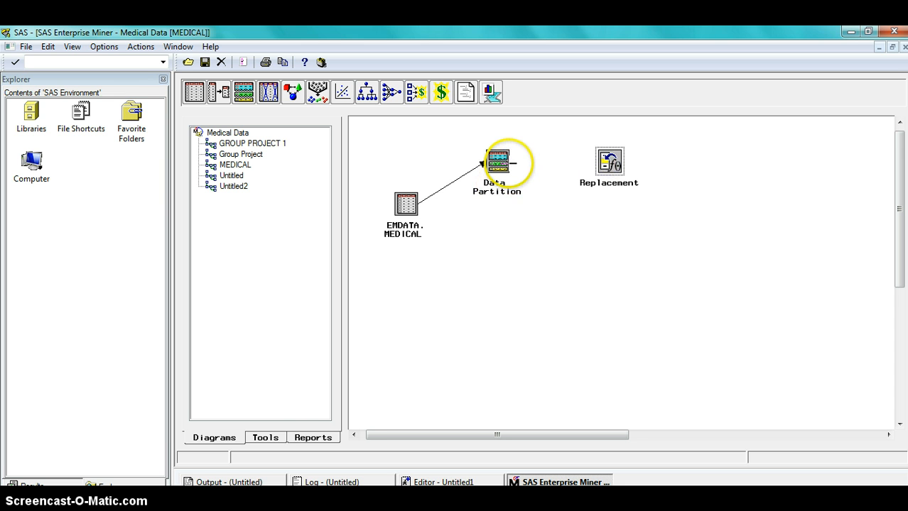
Connect the Data Partition node to the Replacement node.
{"action": "left_click_drag", "start_coordinate": [508, 164], "coordinate": [611, 163]}
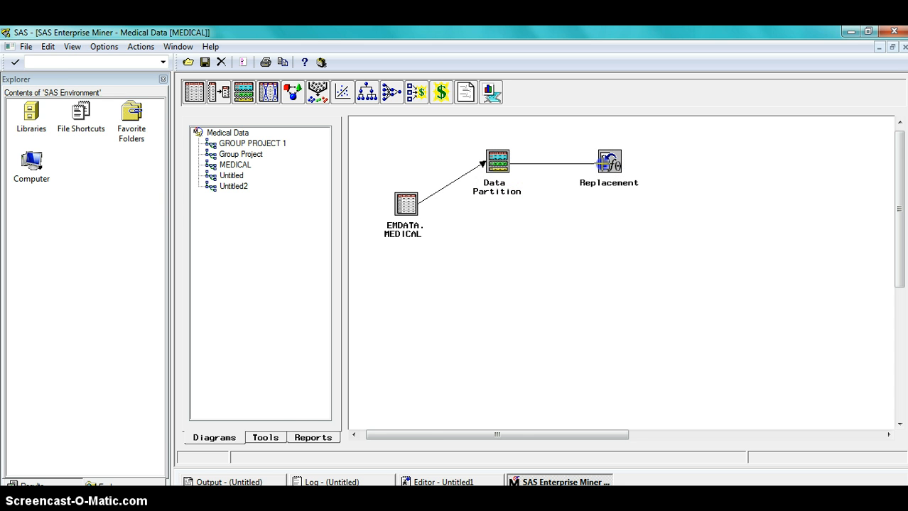
{"action": "left_click", "coordinate": [604, 164]}
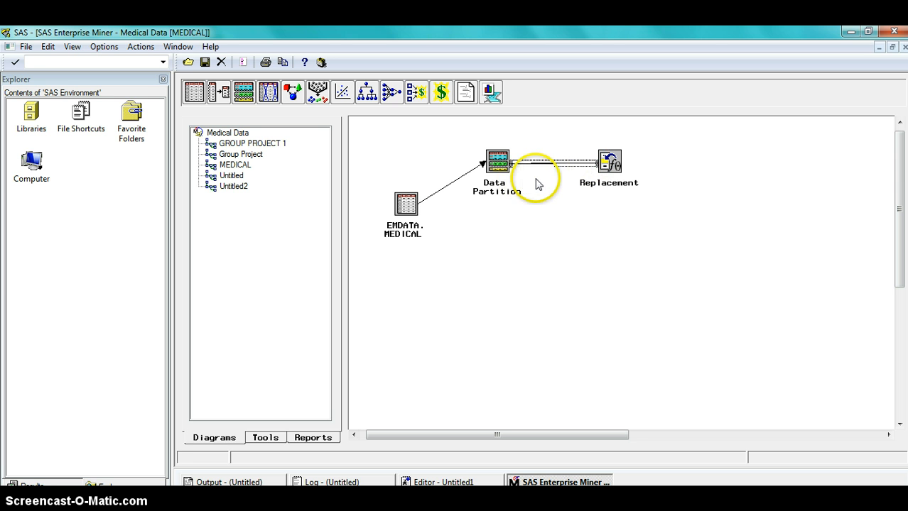
{"action": "left_click", "coordinate": [614, 164]}
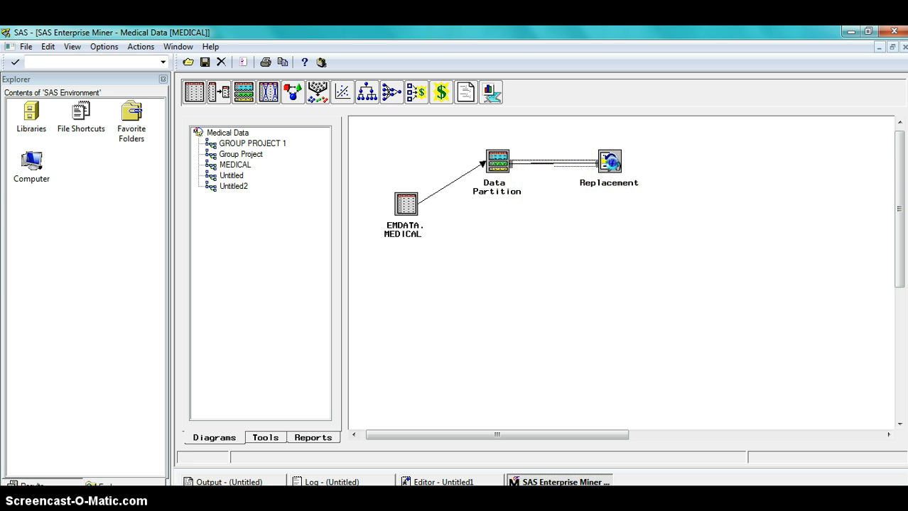
Open the Replacement node, review its interval variables imputation settings, and close it.
{"action": "double_click", "coordinate": [613, 164]}
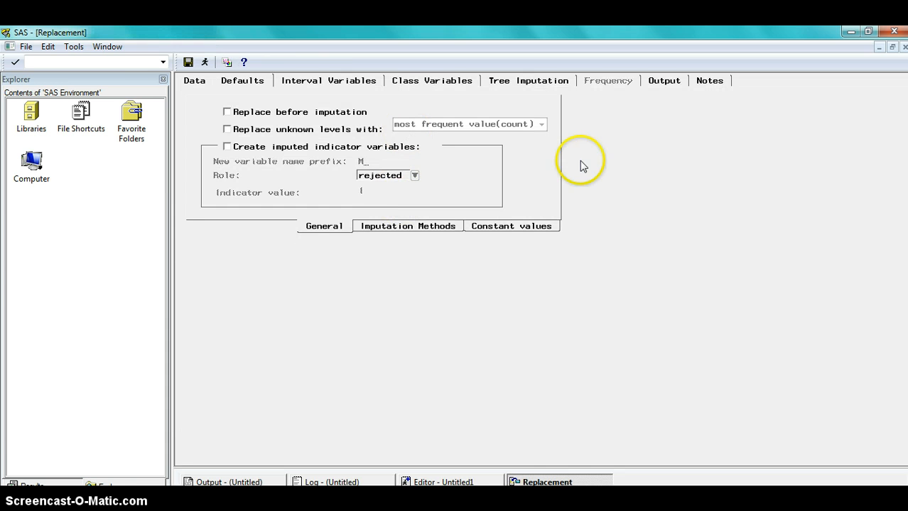
{"action": "left_click", "coordinate": [314, 81]}
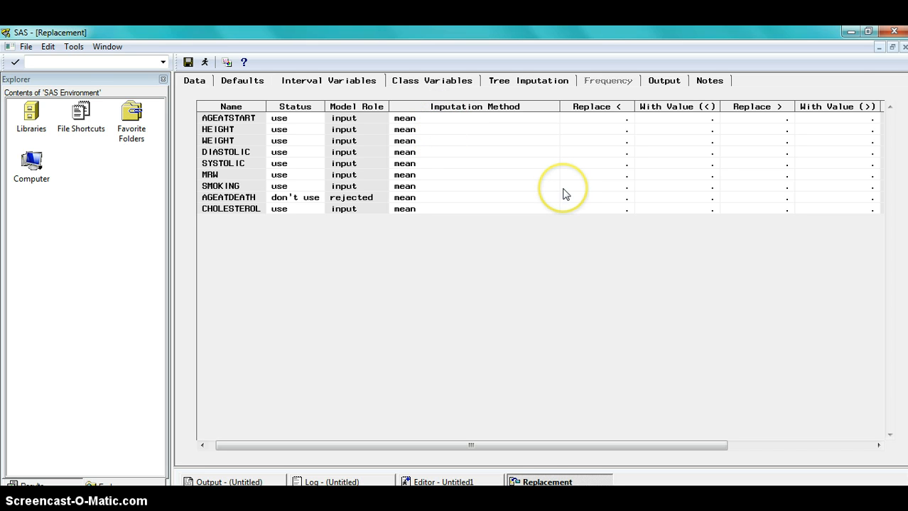
{"action": "left_click", "coordinate": [903, 47]}
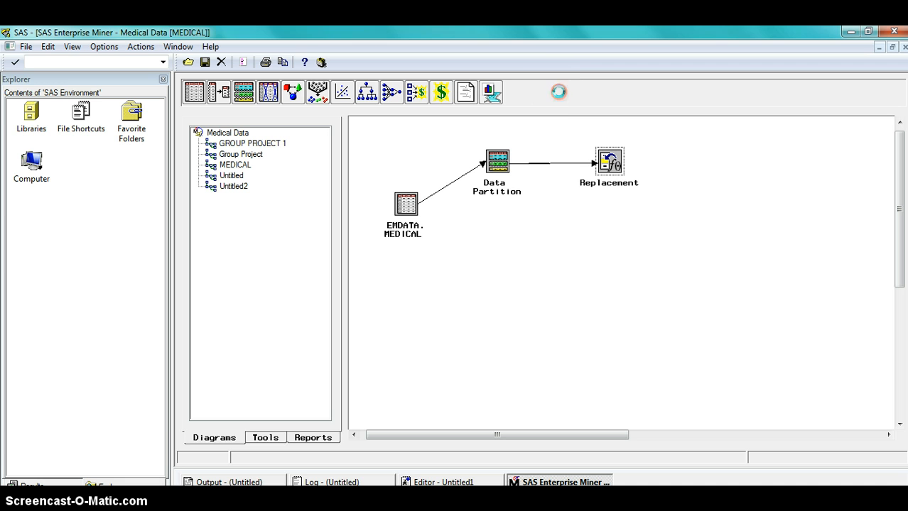
Add a Transform Variables node and position it to the right of the Replacement node.
{"action": "right_click", "coordinate": [610, 164]}
{"action": "mouse_move", "coordinate": [632, 225]}
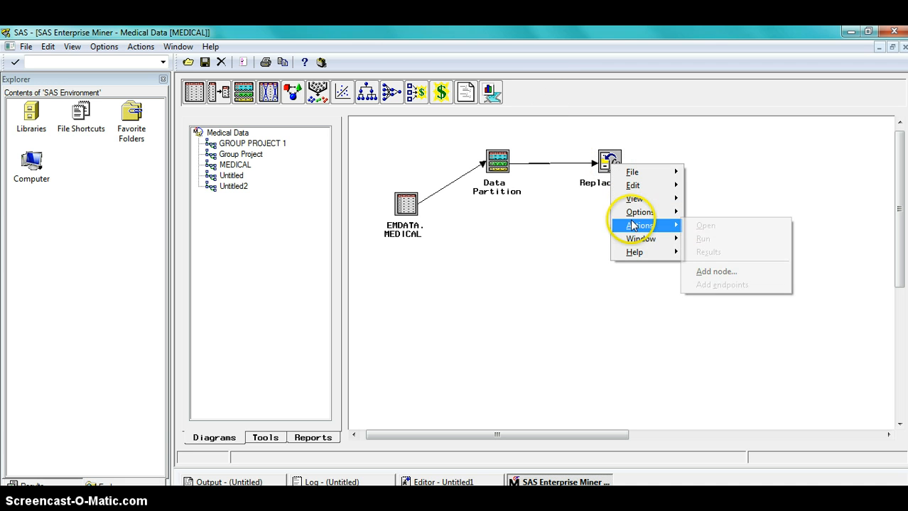
{"action": "left_click", "coordinate": [705, 269]}
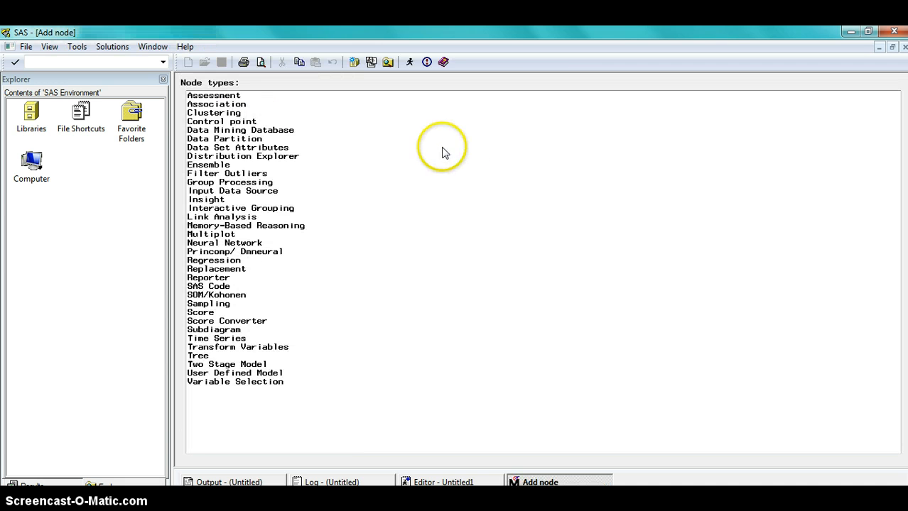
{"action": "double_click", "coordinate": [241, 348]}
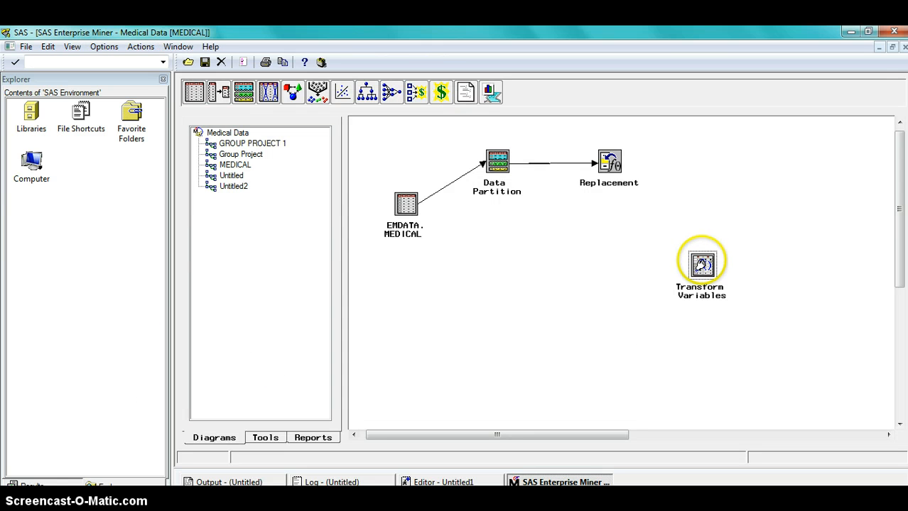
{"action": "left_click_drag", "start_coordinate": [701, 264], "coordinate": [713, 163]}
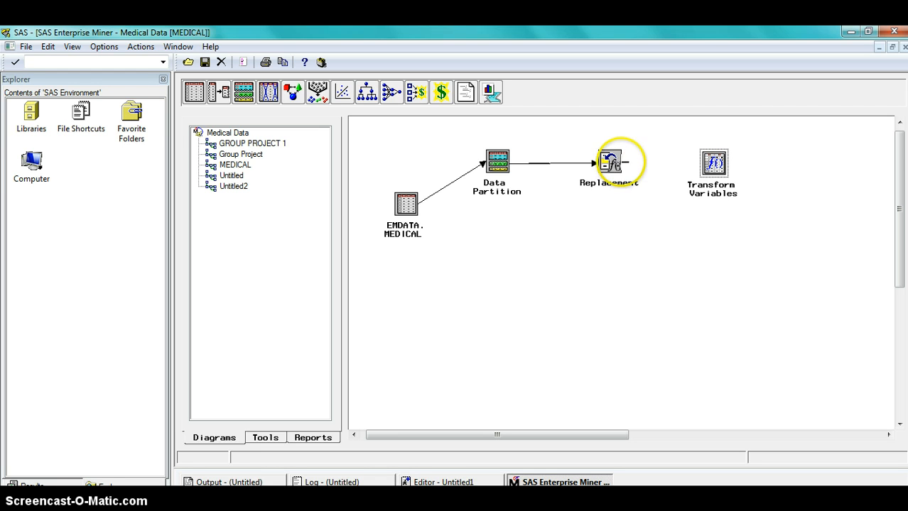
Connect the Replacement node to the Transform Variables node.
{"action": "left_click_drag", "start_coordinate": [620, 162], "coordinate": [621, 162]}
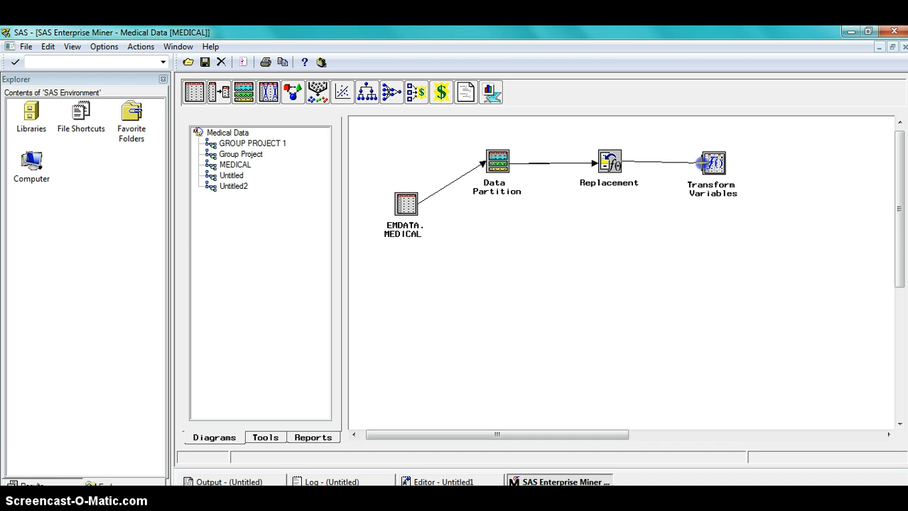
{"action": "left_click_drag", "start_coordinate": [703, 163], "coordinate": [703, 163]}
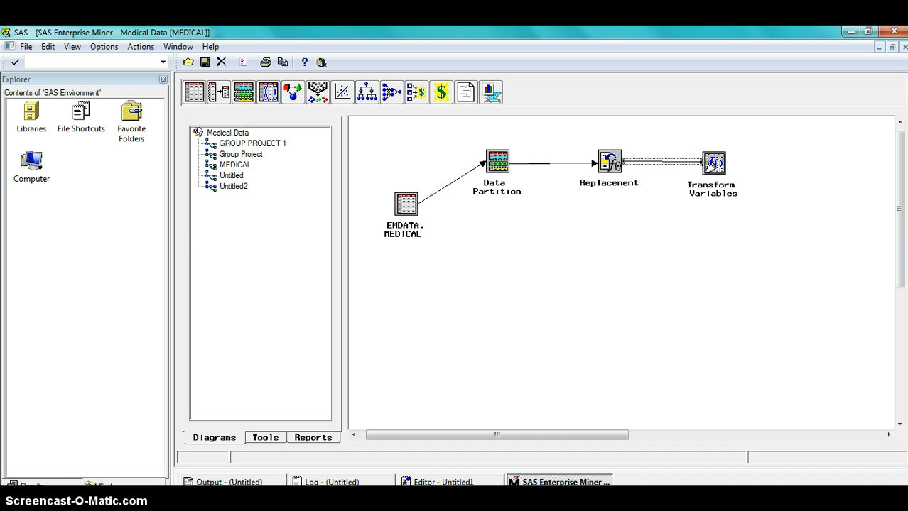
Open the Transform Variables node, review its Variables, Output and Data settings, and close it.
{"action": "right_click", "coordinate": [711, 164]}
{"action": "left_click", "coordinate": [737, 174]}
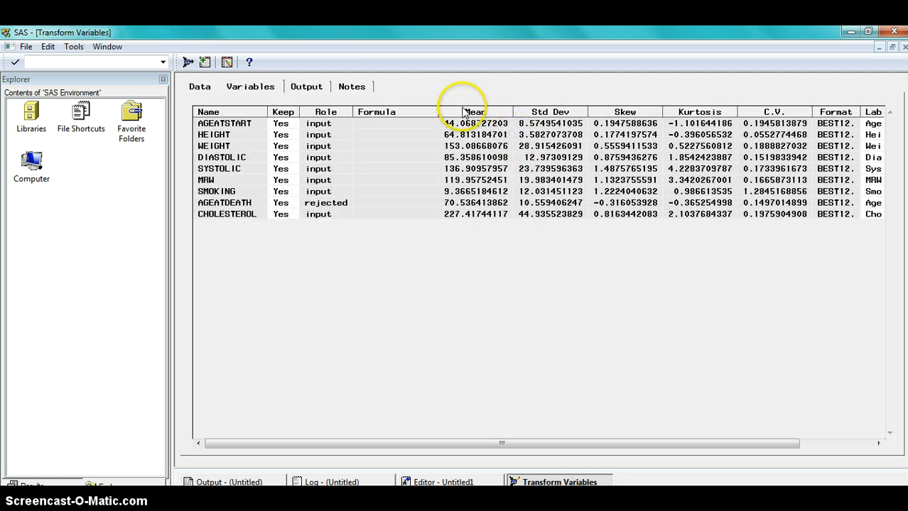
{"action": "left_click", "coordinate": [297, 87]}
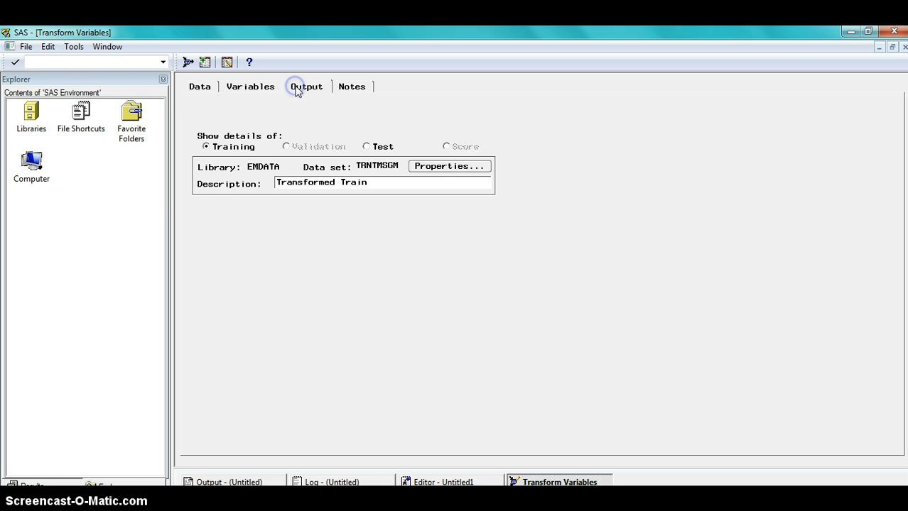
{"action": "left_click", "coordinate": [252, 87]}
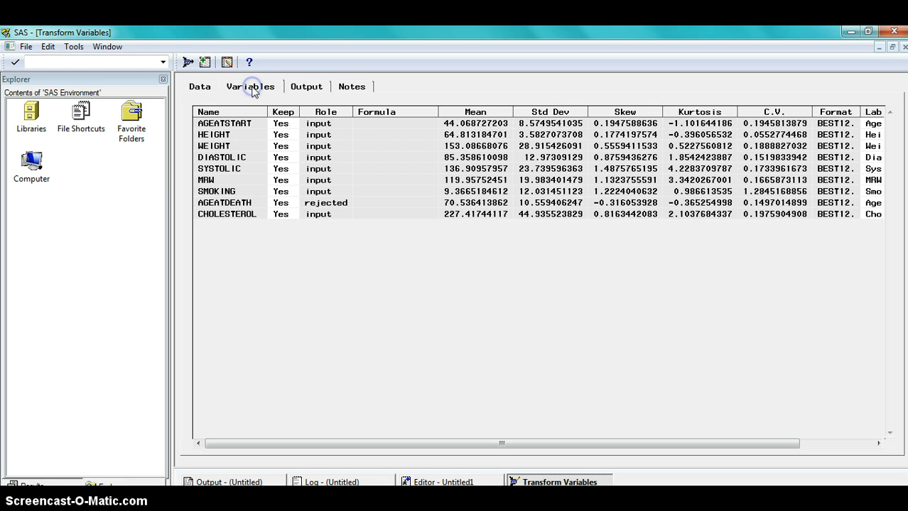
{"action": "left_click", "coordinate": [306, 86]}
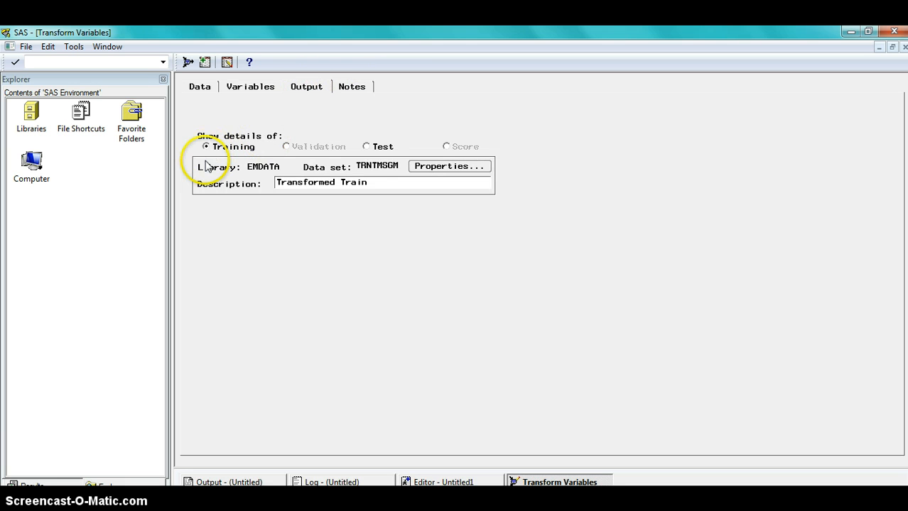
{"action": "left_click", "coordinate": [256, 88]}
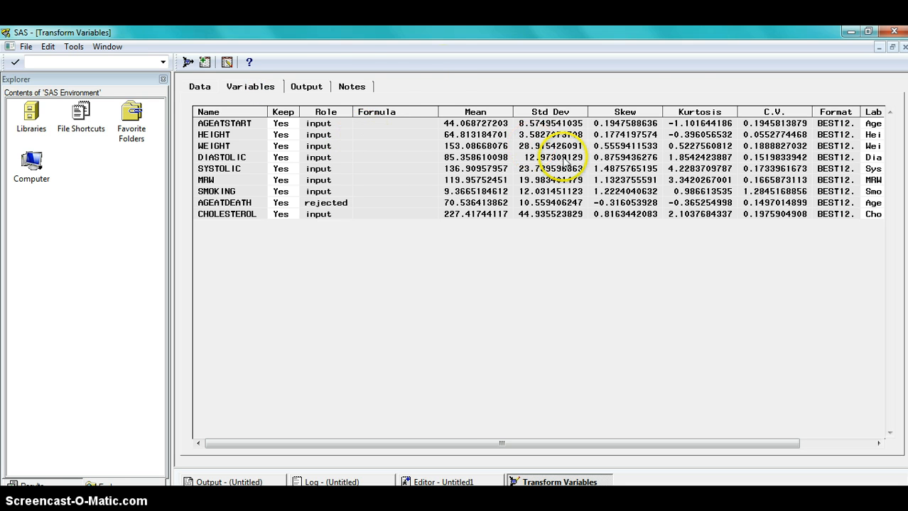
{"action": "left_click", "coordinate": [199, 86]}
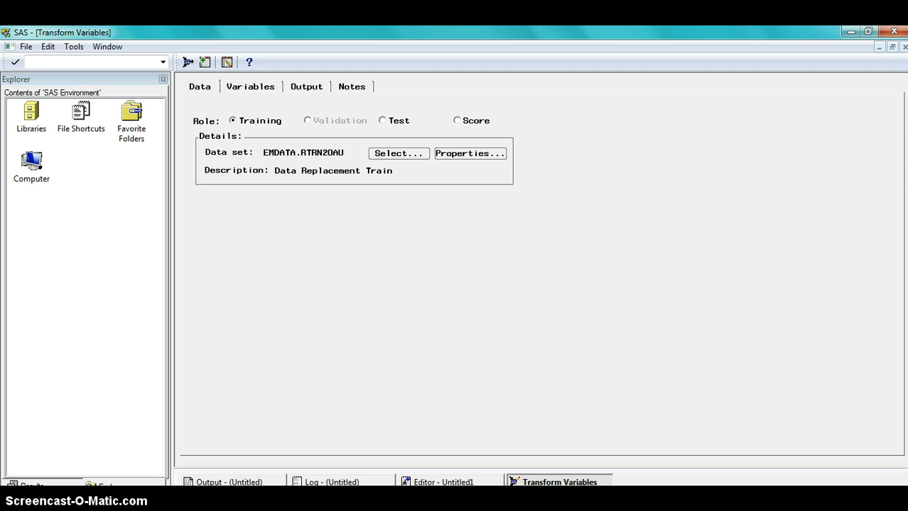
{"action": "left_click", "coordinate": [903, 46]}
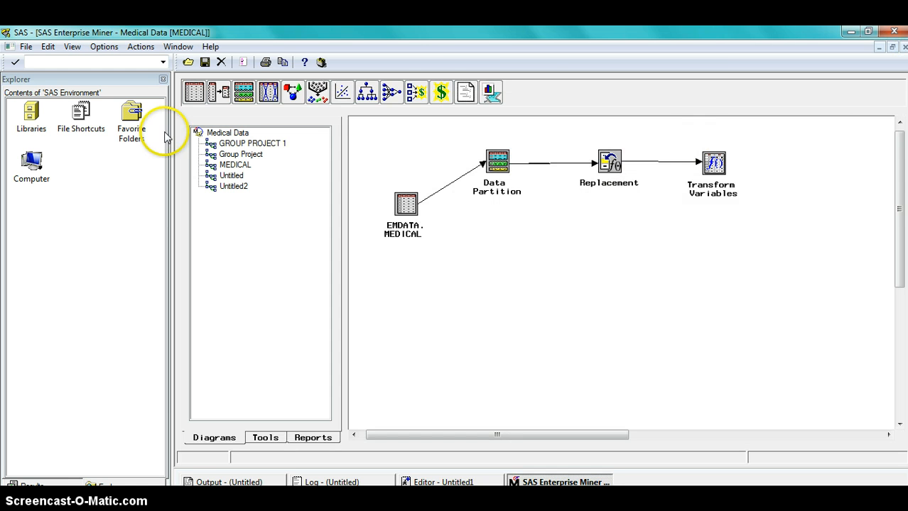
Add a Regression node to the right of Transform Variables and connect Transform Variables to it.
{"action": "left_click_drag", "start_coordinate": [348, 96], "coordinate": [631, 197]}
{"action": "left_click_drag", "start_coordinate": [800, 167], "coordinate": [800, 166]}
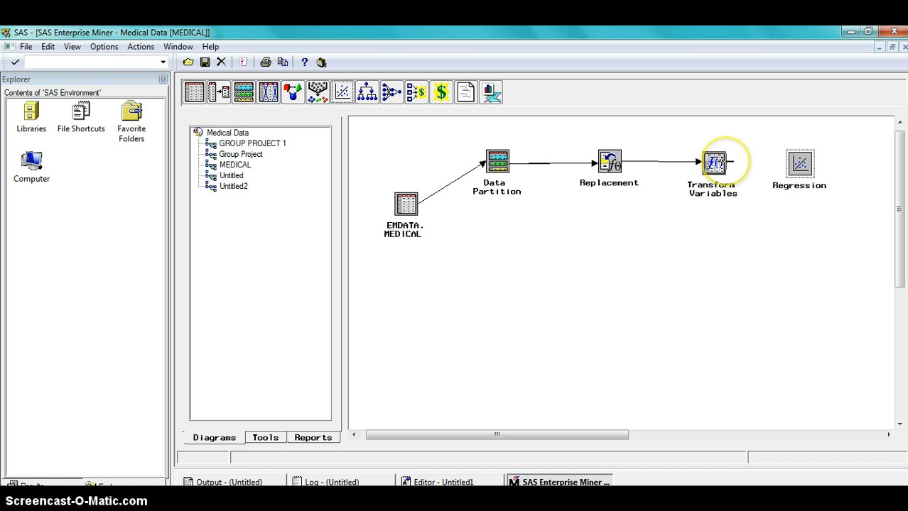
{"action": "left_click_drag", "start_coordinate": [729, 162], "coordinate": [761, 163]}
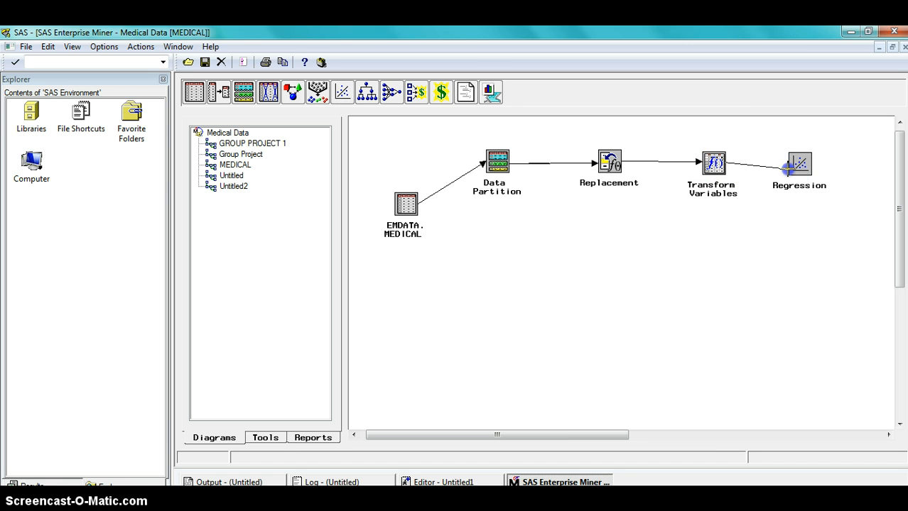
{"action": "left_click_drag", "start_coordinate": [793, 164], "coordinate": [795, 164]}
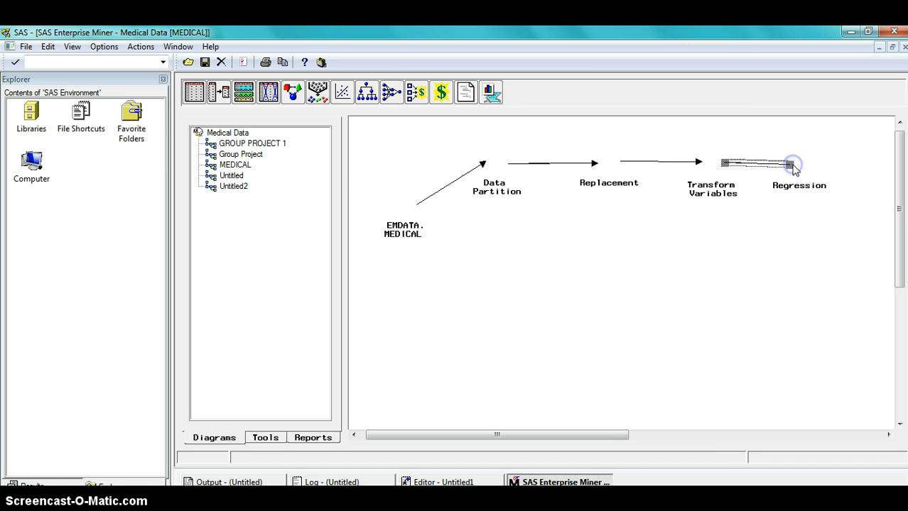
Open the Regression node and set the selection method to Stepwise with Cross-Validation Misclassification as the criteria.
{"action": "right_click", "coordinate": [805, 166]}
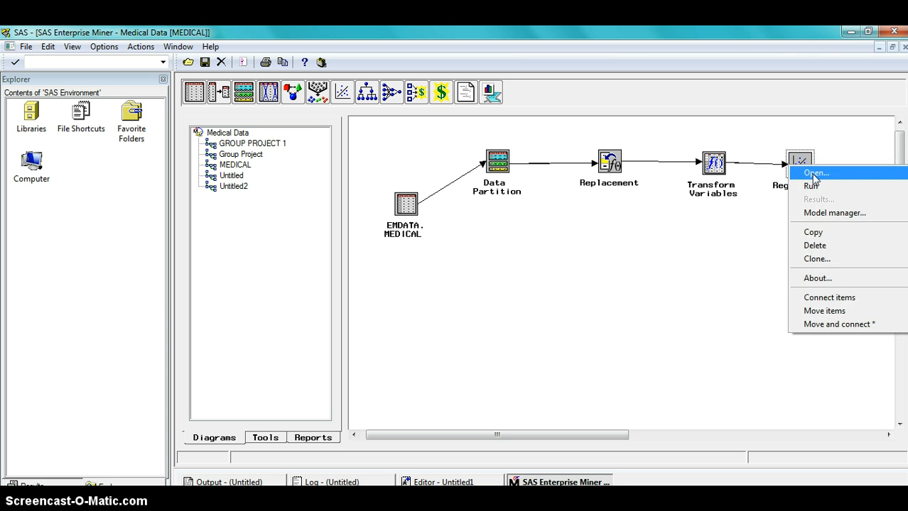
{"action": "left_click", "coordinate": [814, 174]}
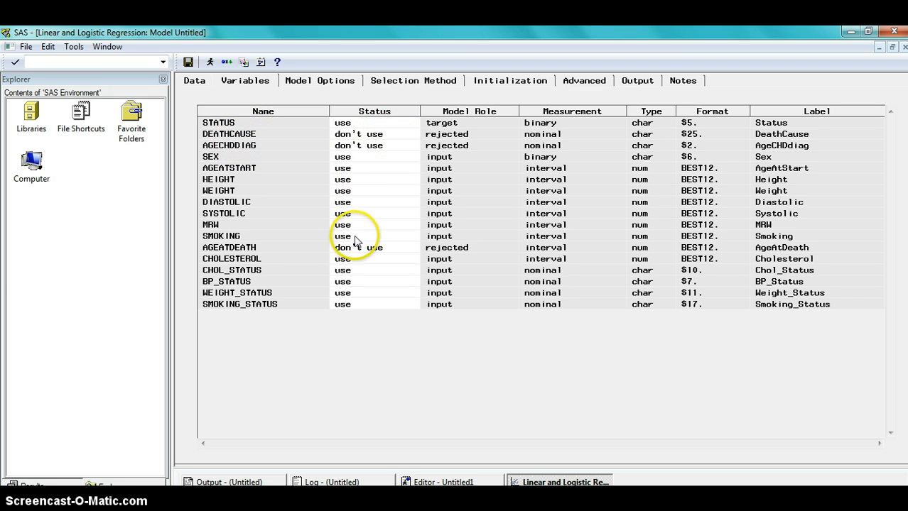
{"action": "left_click", "coordinate": [355, 82]}
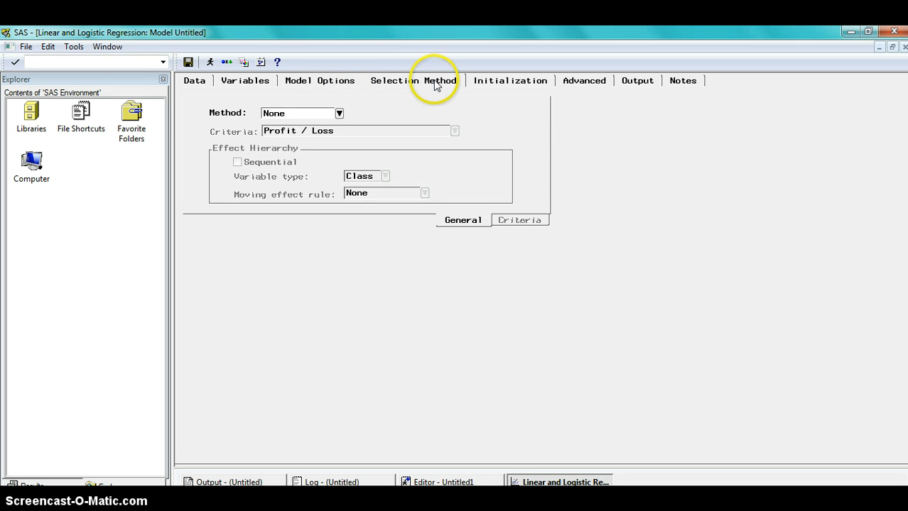
{"action": "left_click", "coordinate": [339, 114]}
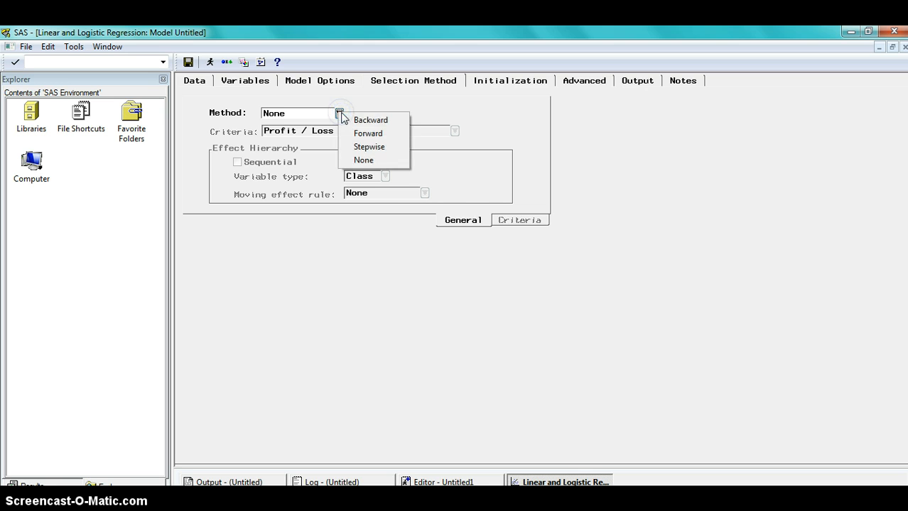
{"action": "left_click", "coordinate": [369, 146]}
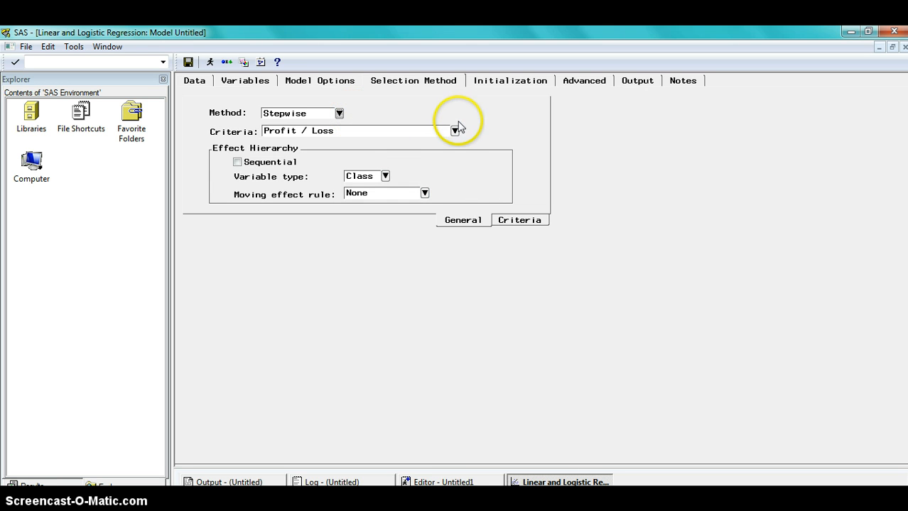
{"action": "left_click", "coordinate": [455, 132]}
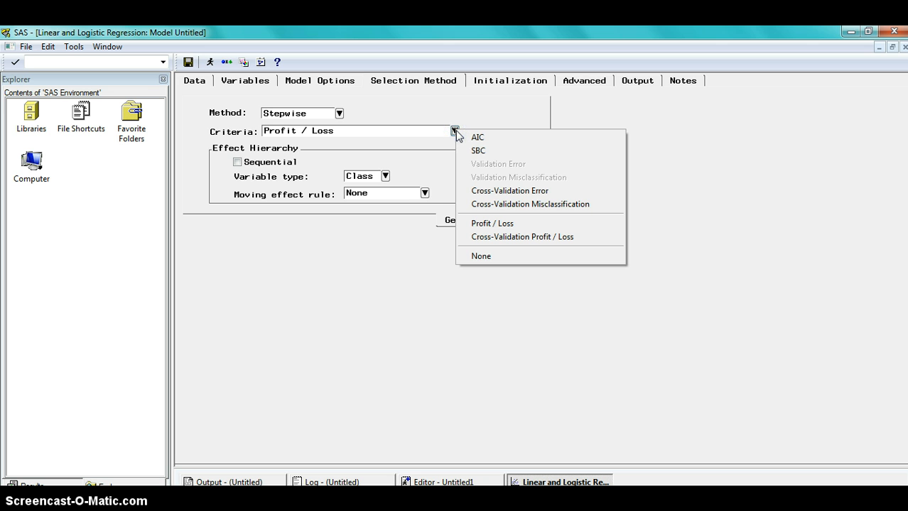
{"action": "left_click", "coordinate": [538, 206]}
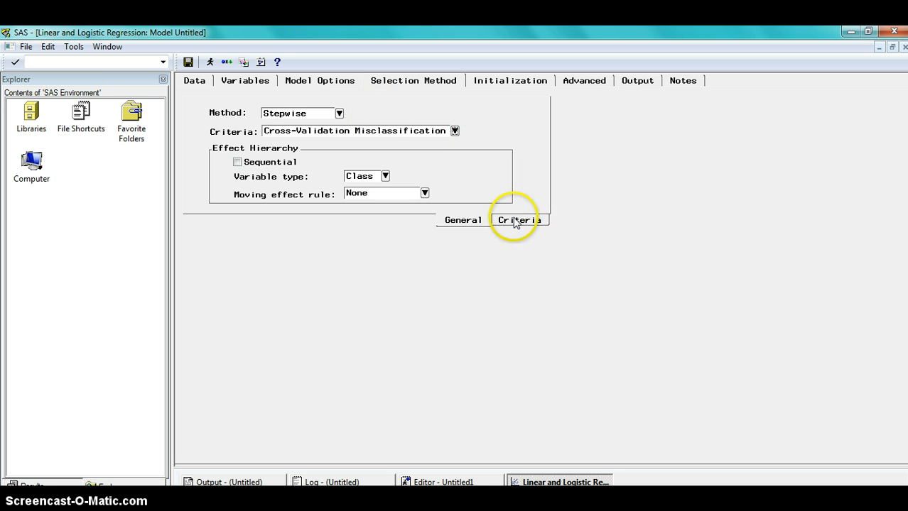
Review the Initialization and Advanced settings, then set the regression type to Logistic in the model options.
{"action": "left_click", "coordinate": [496, 83]}
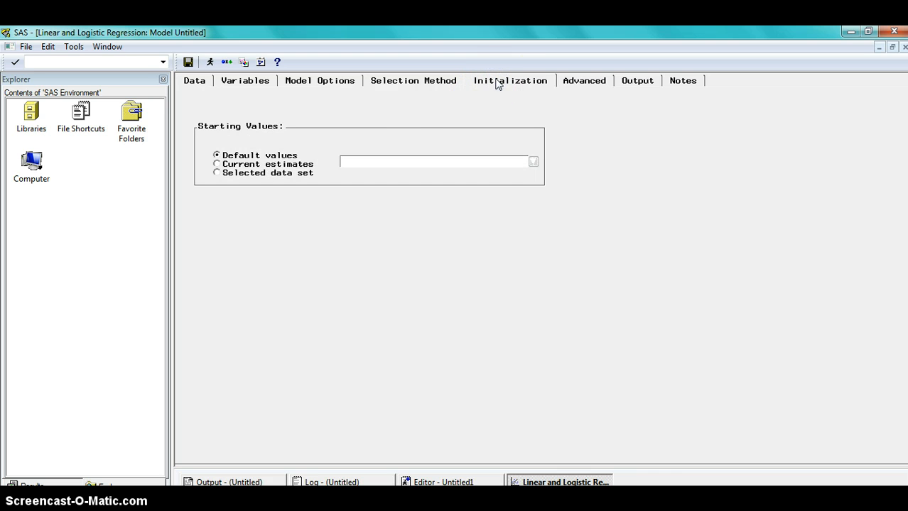
{"action": "left_click", "coordinate": [572, 80]}
{"action": "left_click", "coordinate": [320, 80]}
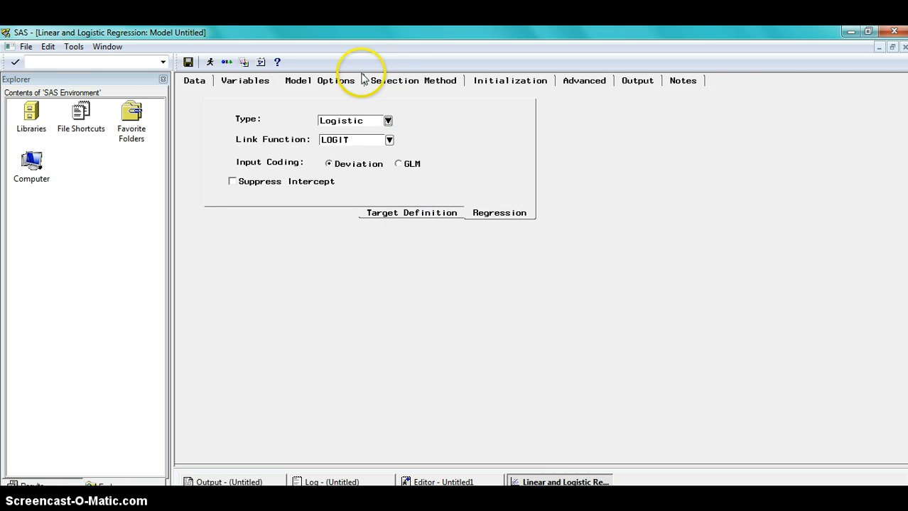
{"action": "left_click", "coordinate": [389, 122]}
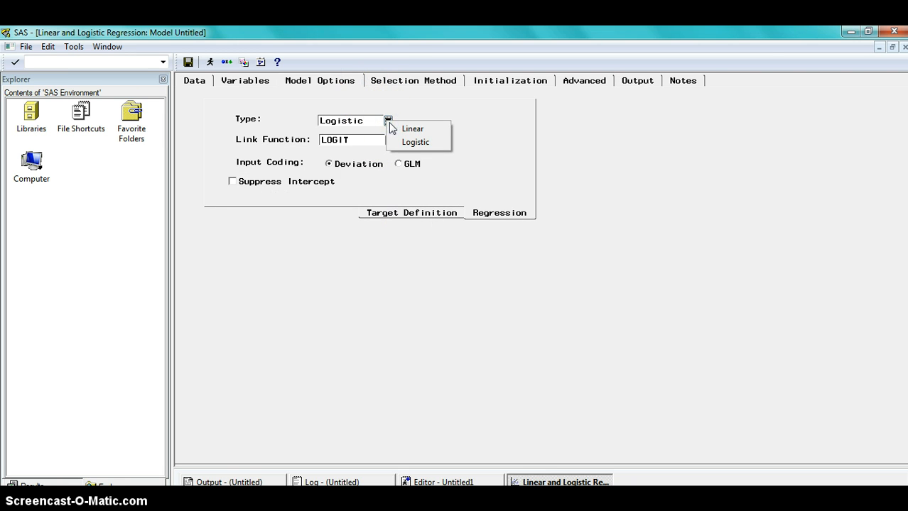
{"action": "left_click", "coordinate": [397, 140]}
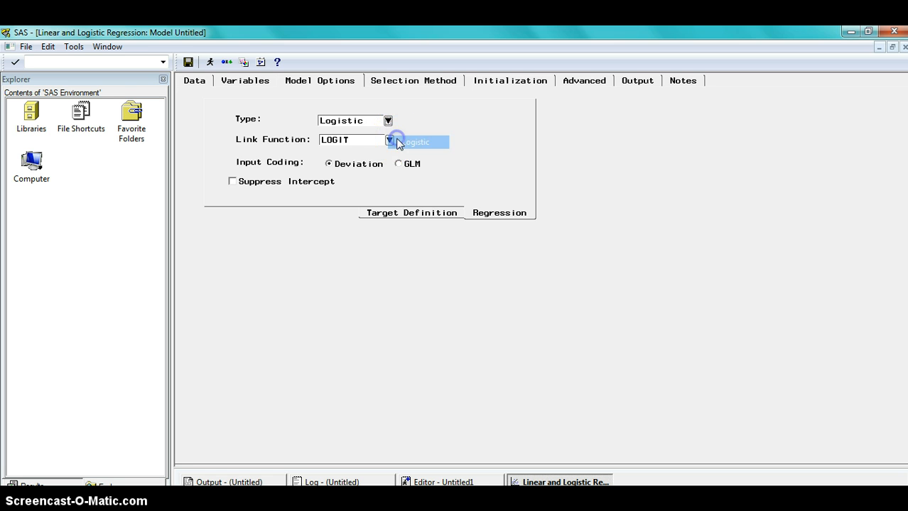
{"action": "left_click", "coordinate": [770, 73]}
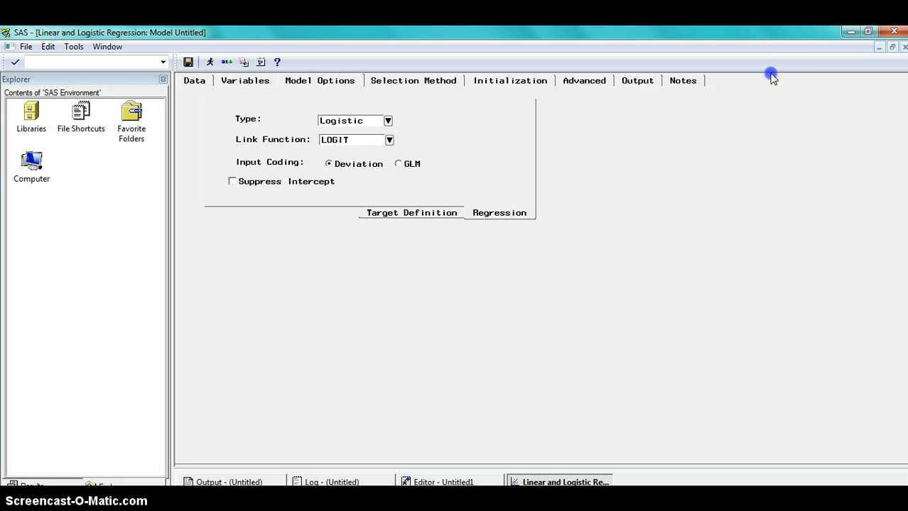
Close the Regression settings, saving the model under the name MEDIC DATA.
{"action": "left_click", "coordinate": [904, 47]}
{"action": "left_click", "coordinate": [402, 321]}
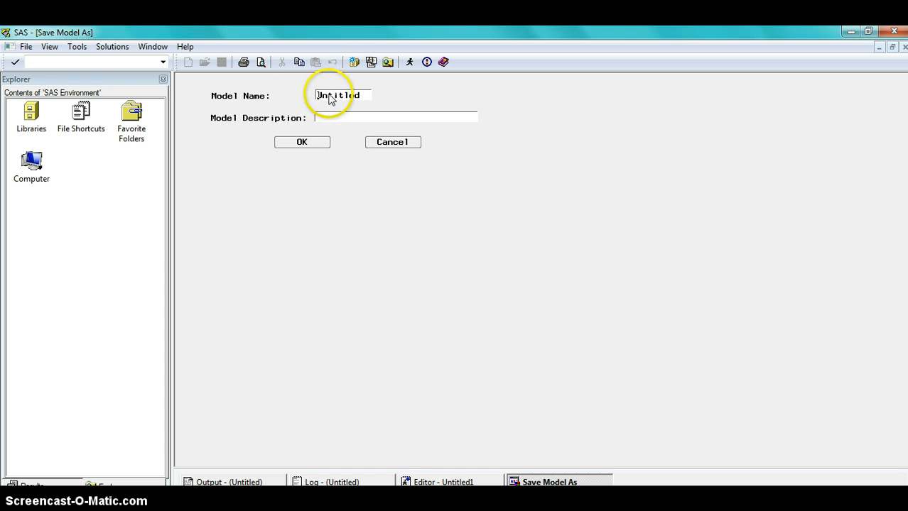
{"action": "left_click", "coordinate": [359, 94]}
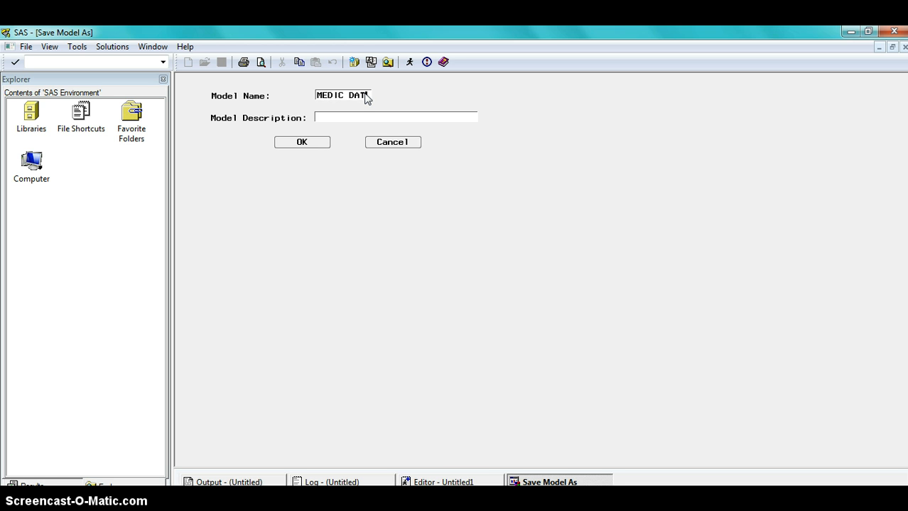
{"action": "left_click", "coordinate": [298, 143]}
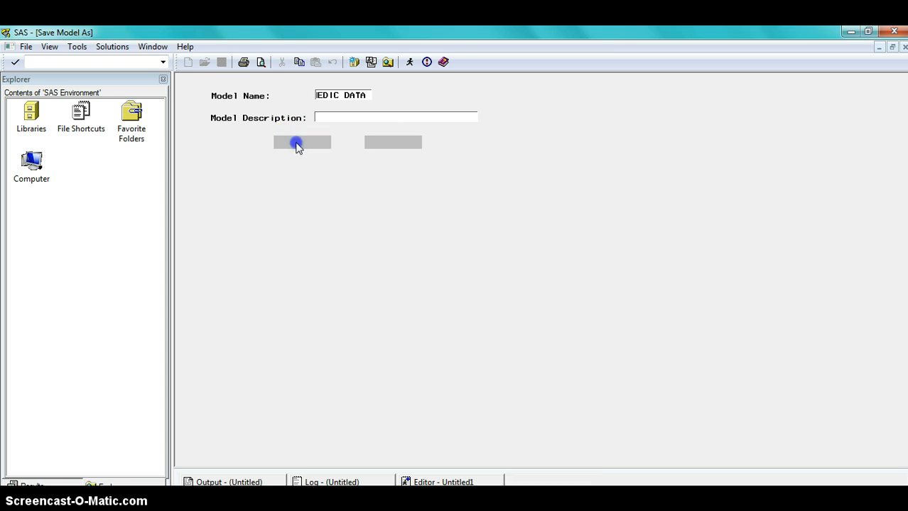
{"action": "left_click", "coordinate": [510, 213]}
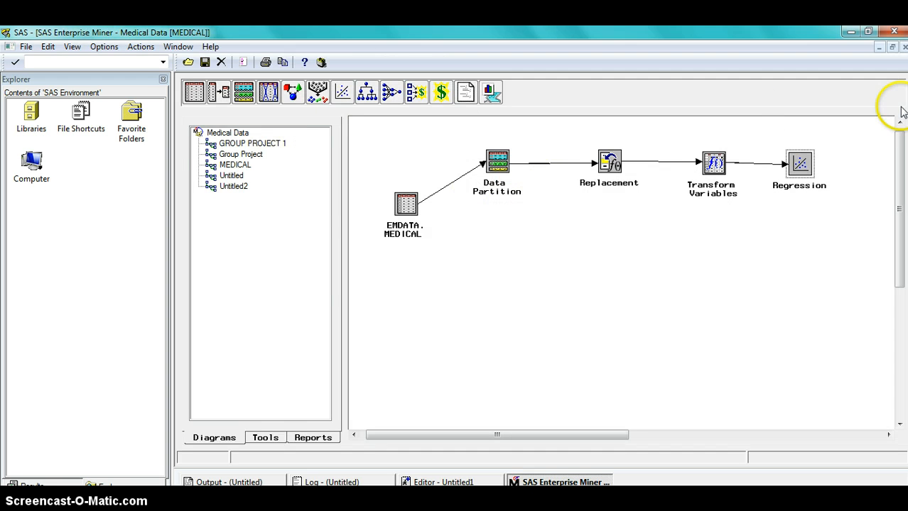
Run the Regression node, view its results including the fit statistics, and close the results window.
{"action": "left_click", "coordinate": [803, 167]}
{"action": "right_click", "coordinate": [803, 167]}
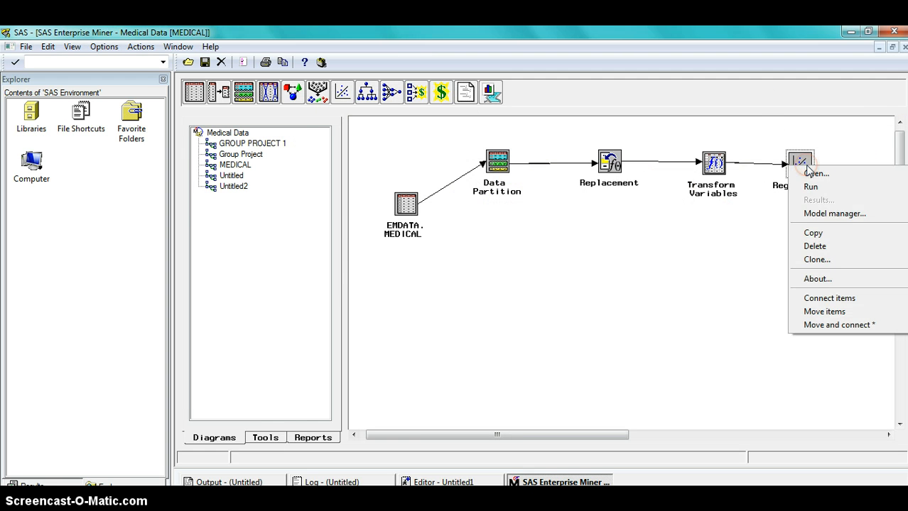
{"action": "left_click", "coordinate": [810, 186]}
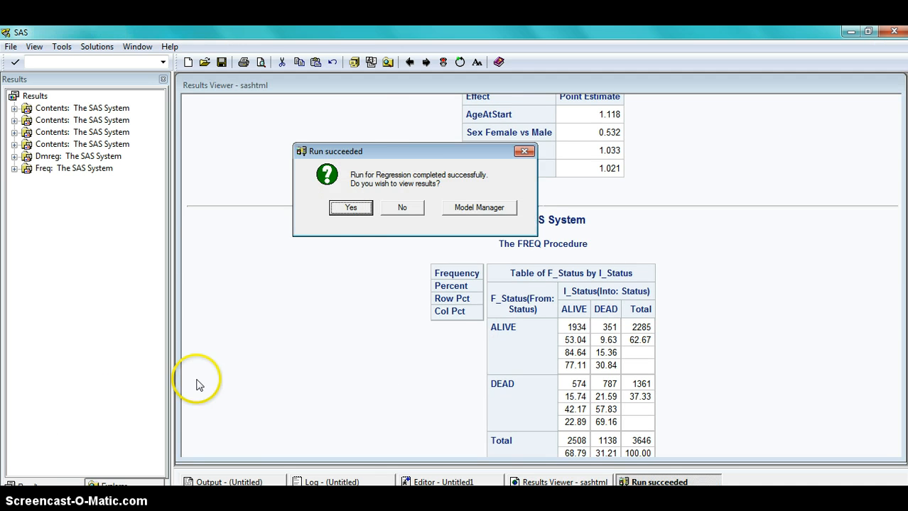
{"action": "left_click", "coordinate": [350, 208]}
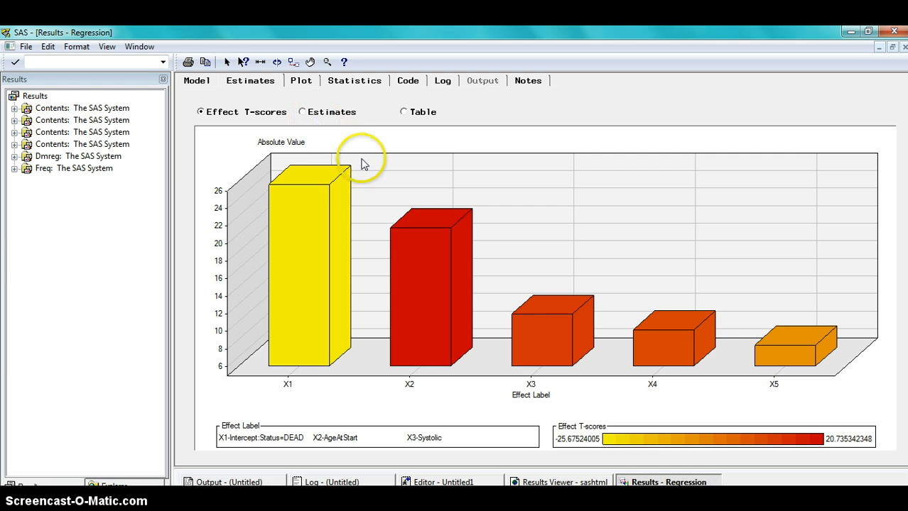
{"action": "left_click", "coordinate": [351, 82]}
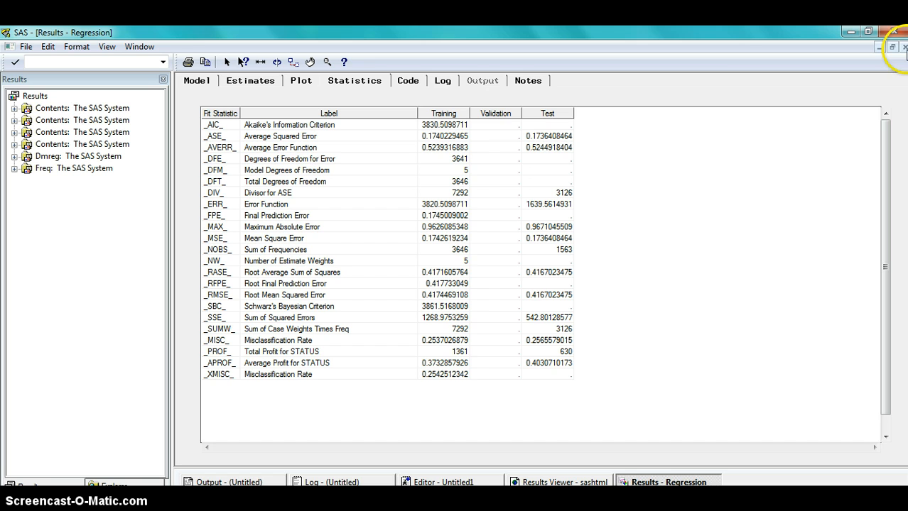
{"action": "left_click", "coordinate": [903, 47]}
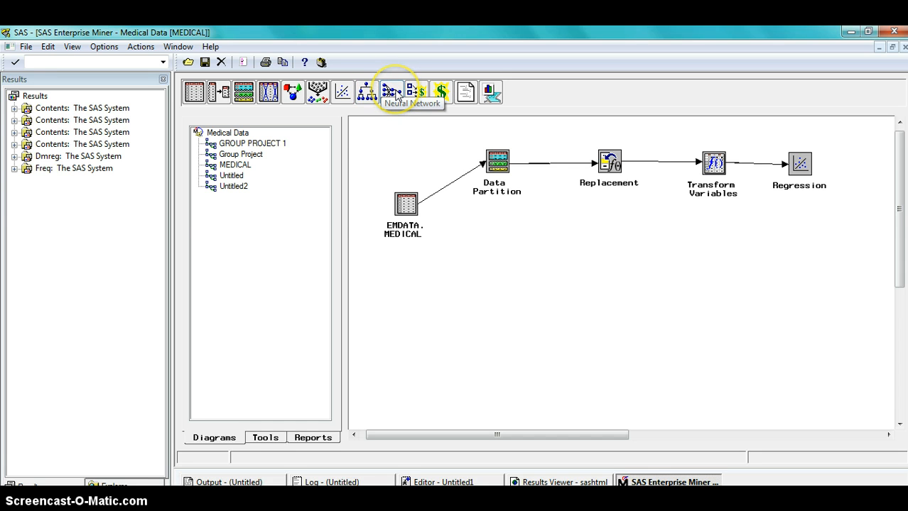
Add a Neural Network node below the Regression node.
{"action": "left_click_drag", "start_coordinate": [395, 97], "coordinate": [397, 105]}
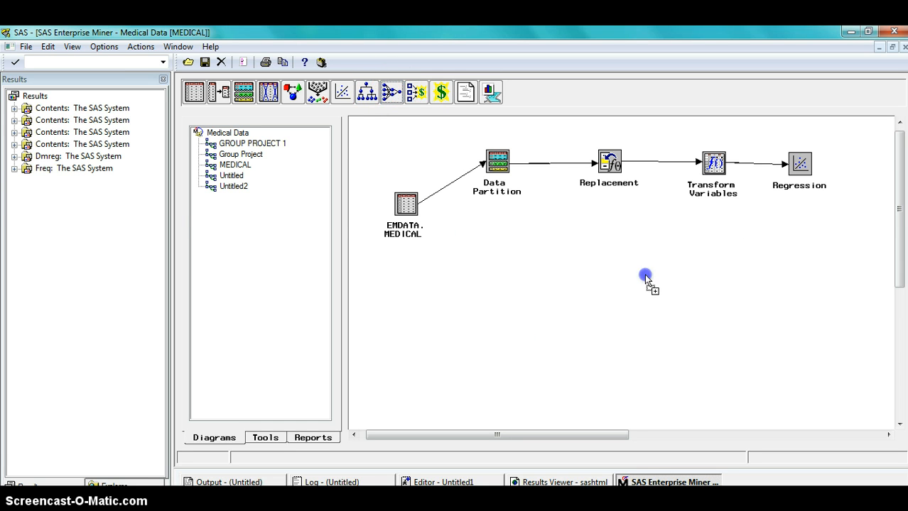
{"action": "left_click_drag", "start_coordinate": [800, 254], "coordinate": [800, 254]}
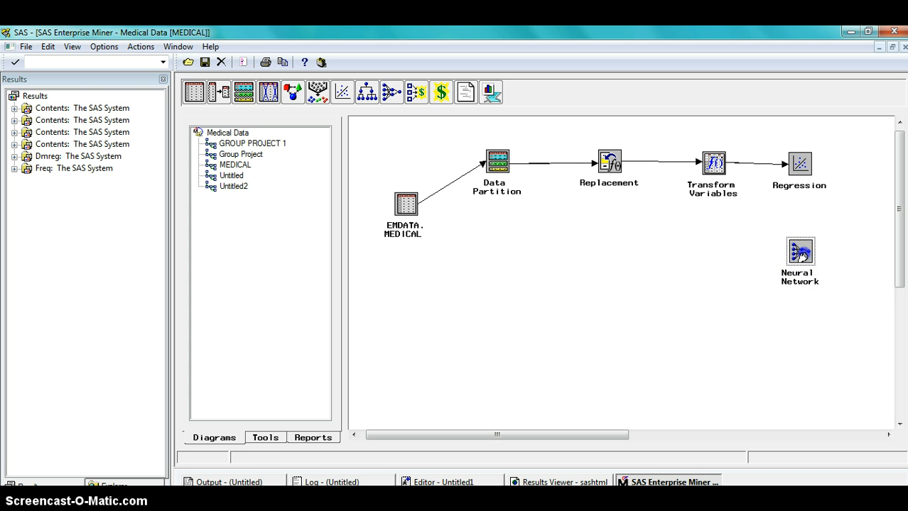
Connect the Transform Variables node to the Neural Network node.
{"action": "left_click_drag", "start_coordinate": [802, 253], "coordinate": [802, 249]}
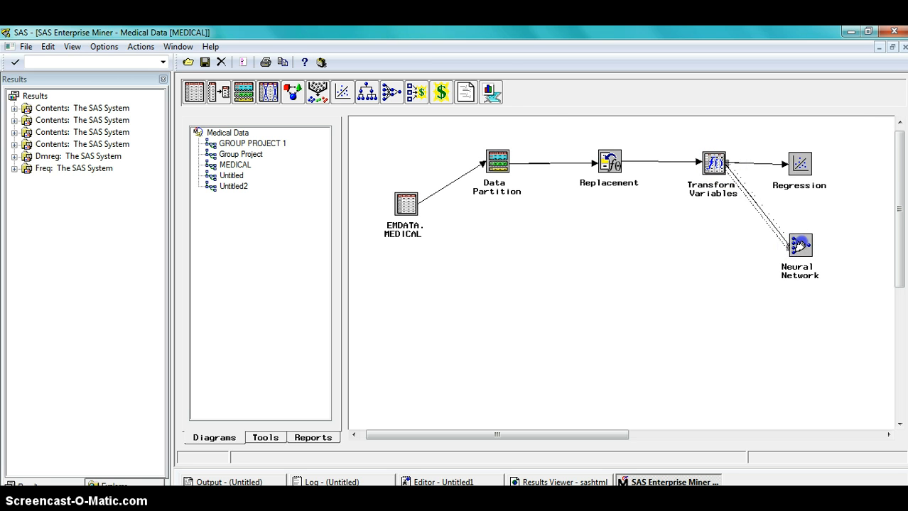
{"action": "left_click_drag", "start_coordinate": [799, 246], "coordinate": [804, 244]}
{"action": "left_click", "coordinate": [803, 247]}
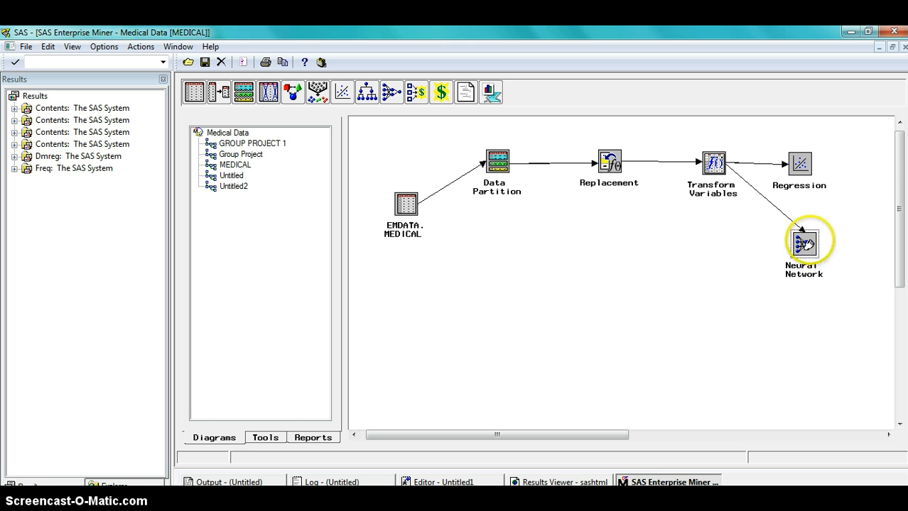
Open the Neural Network node's settings to review its variables, then close them.
{"action": "right_click", "coordinate": [804, 246]}
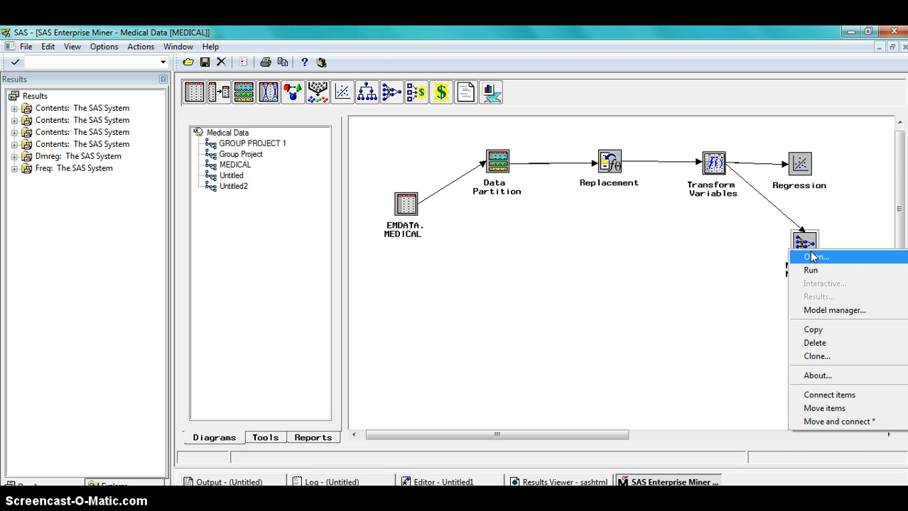
{"action": "left_click", "coordinate": [815, 258]}
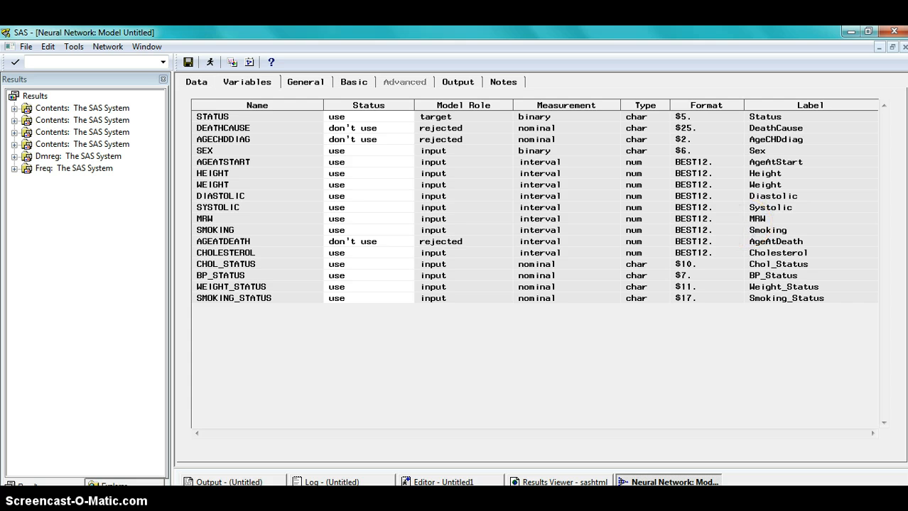
{"action": "left_click", "coordinate": [903, 47]}
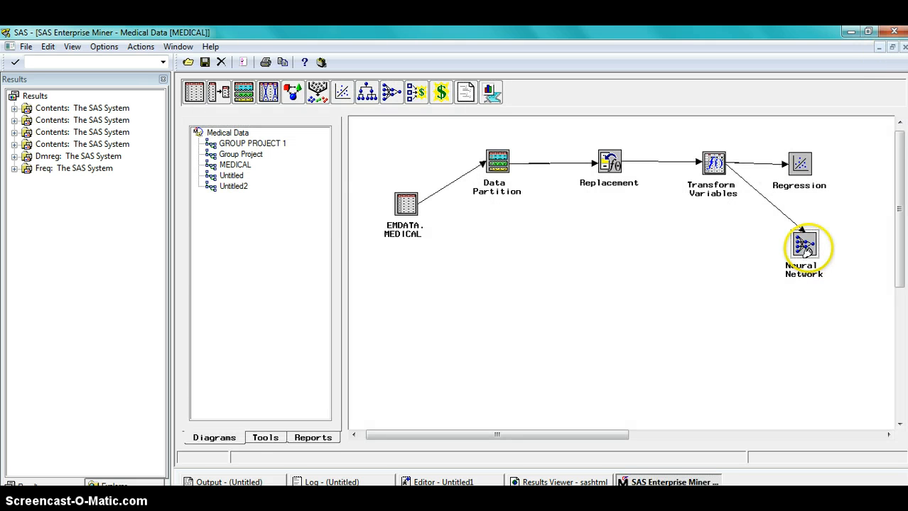
Run the Neural Network node, view its results including the fit statistics, and close the results window.
{"action": "right_click", "coordinate": [805, 245]}
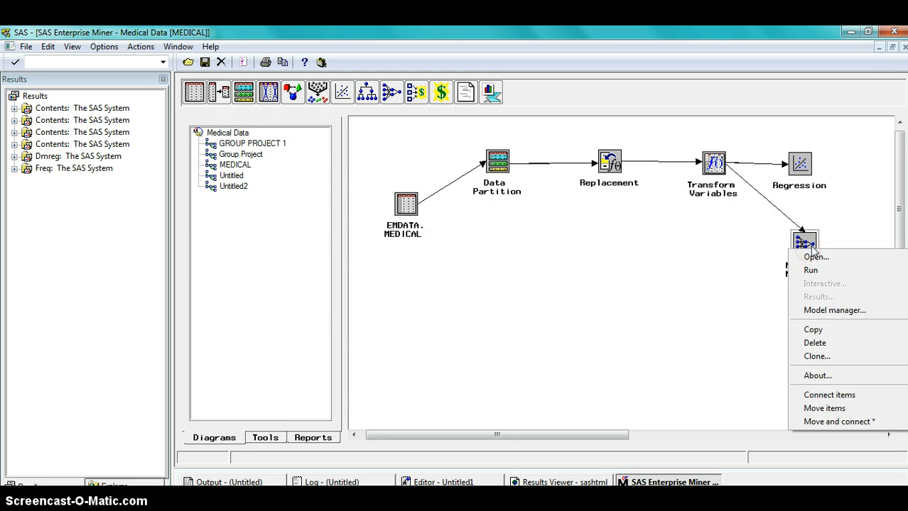
{"action": "left_click", "coordinate": [812, 270]}
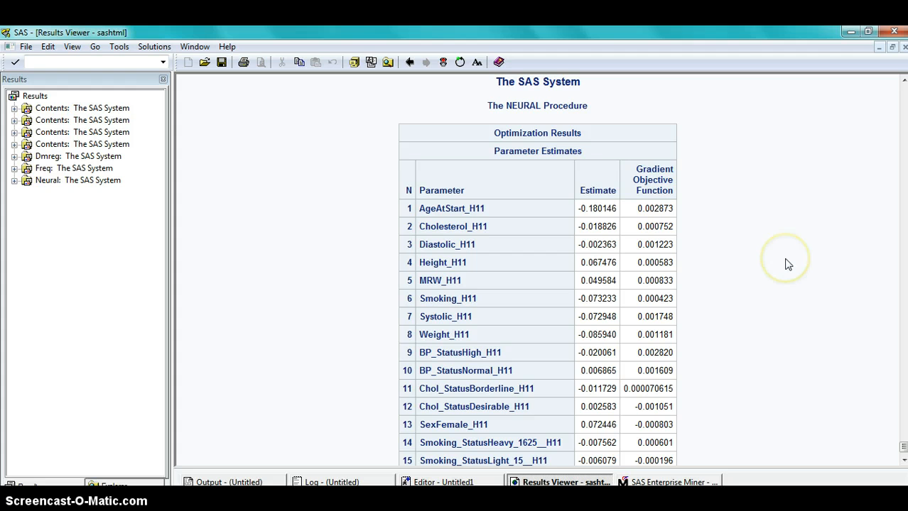
{"action": "left_click", "coordinate": [787, 264]}
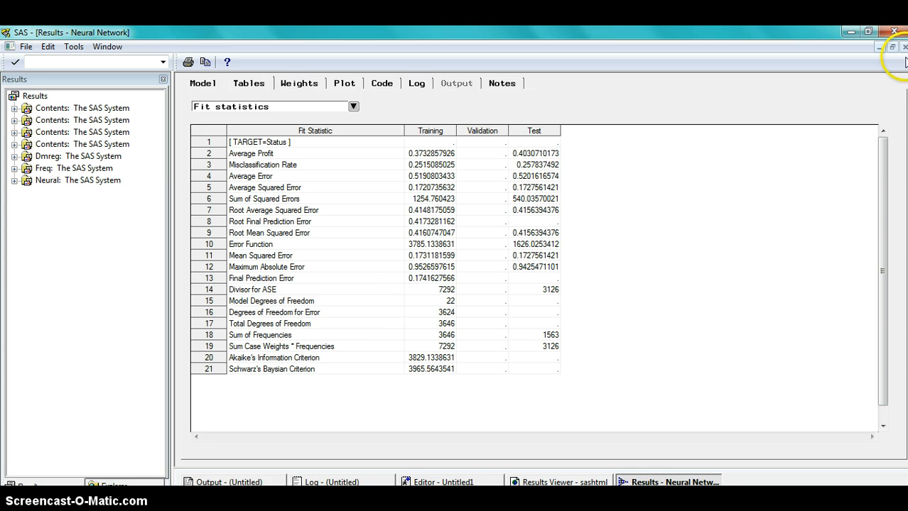
{"action": "left_click", "coordinate": [902, 46]}
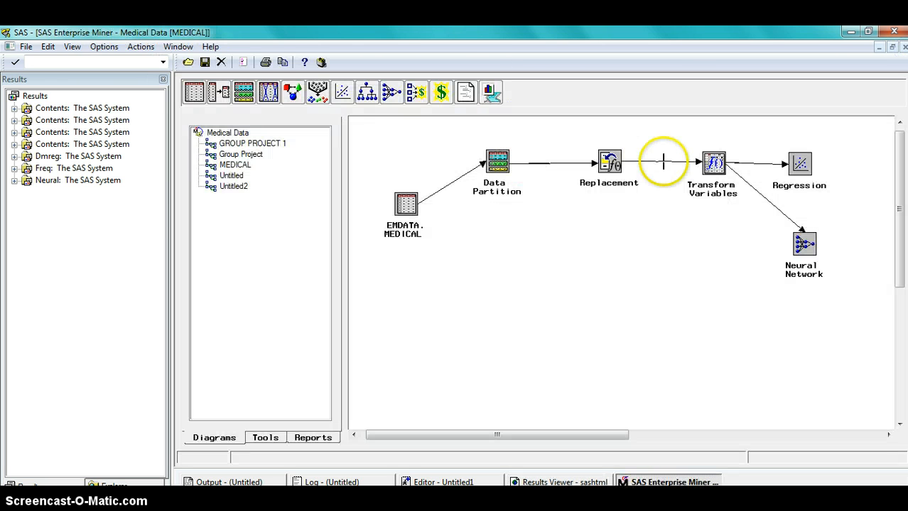
Reopen the Neural Network node's variable settings and close them again.
{"action": "left_click", "coordinate": [794, 239]}
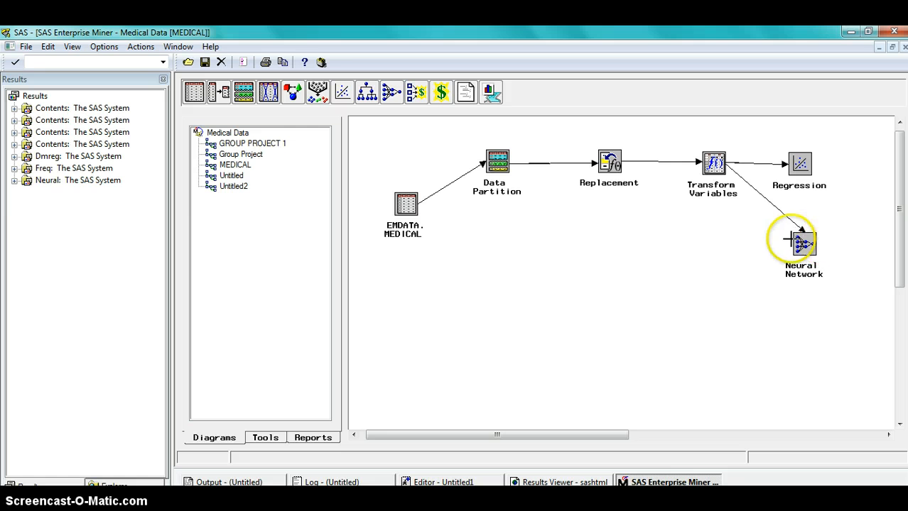
{"action": "right_click", "coordinate": [794, 239]}
{"action": "left_click", "coordinate": [826, 250]}
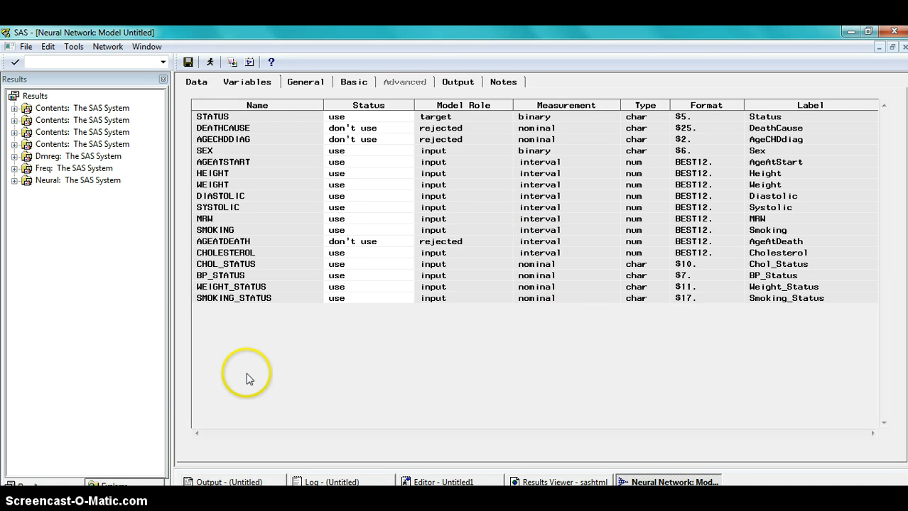
{"action": "left_click", "coordinate": [904, 47]}
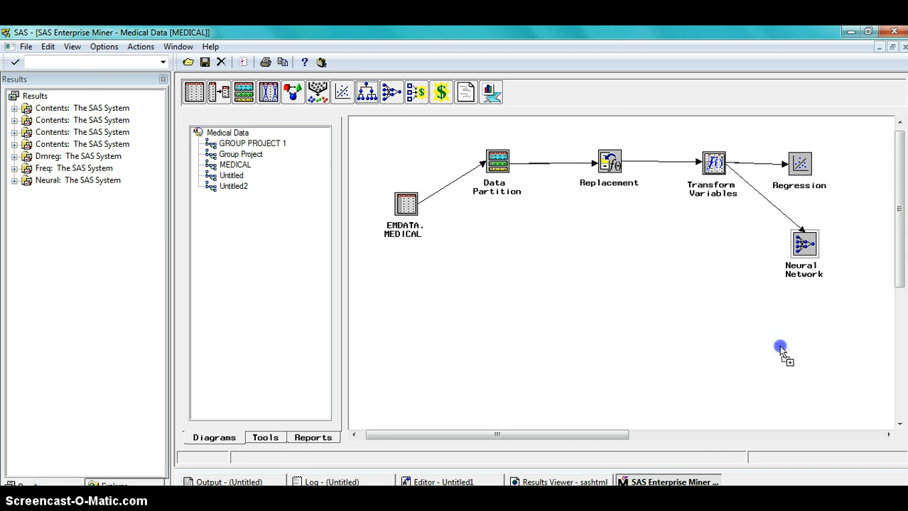
Add two Tree nodes stacked below the Neural Network node.
{"action": "left_click_drag", "start_coordinate": [806, 327], "coordinate": [807, 327]}
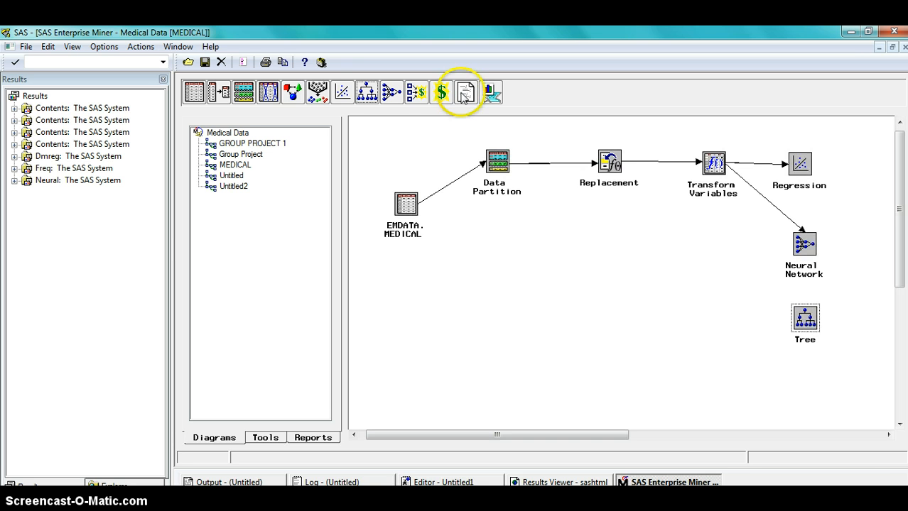
{"action": "left_click", "coordinate": [362, 90]}
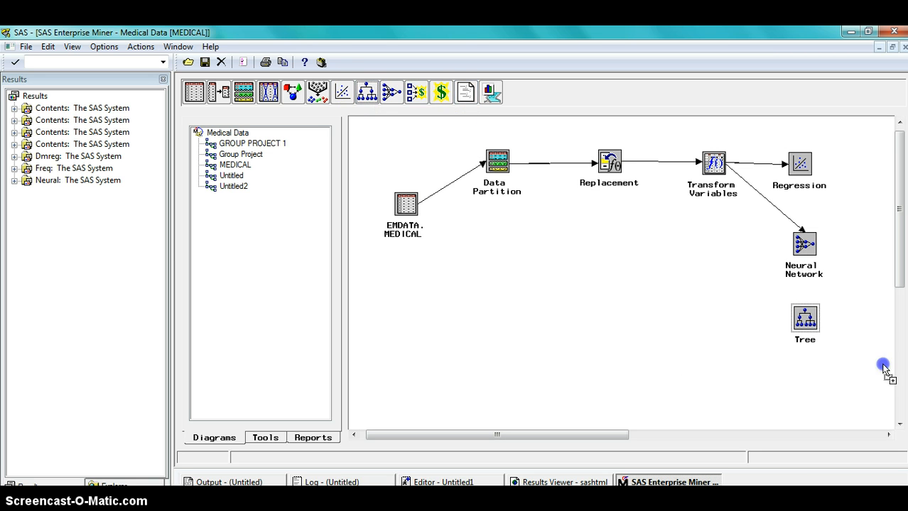
{"action": "left_click_drag", "start_coordinate": [806, 384], "coordinate": [804, 382]}
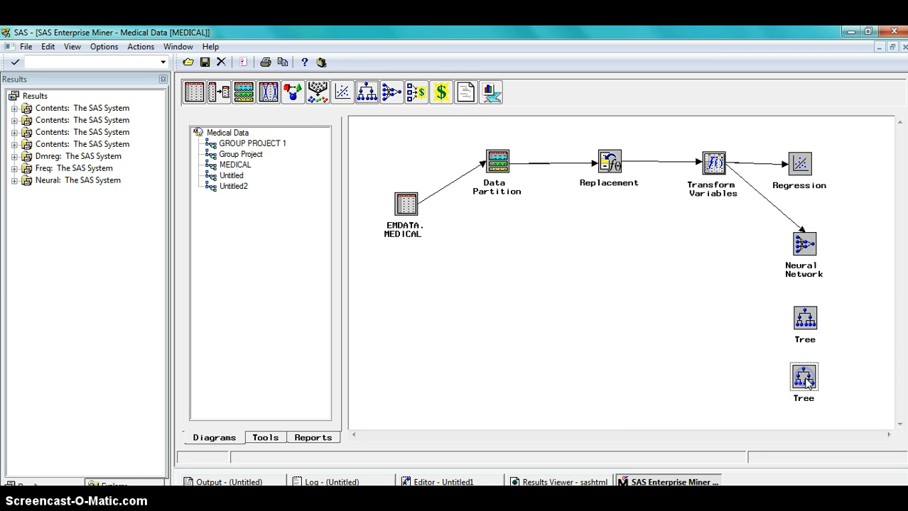
{"action": "left_click", "coordinate": [805, 319]}
{"action": "left_click_drag", "start_coordinate": [804, 314], "coordinate": [805, 309]}
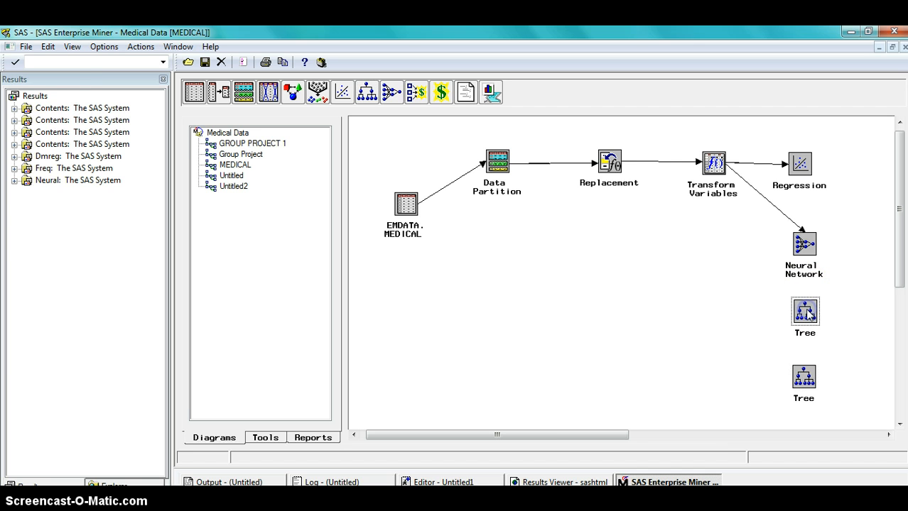
{"action": "left_click", "coordinate": [806, 371]}
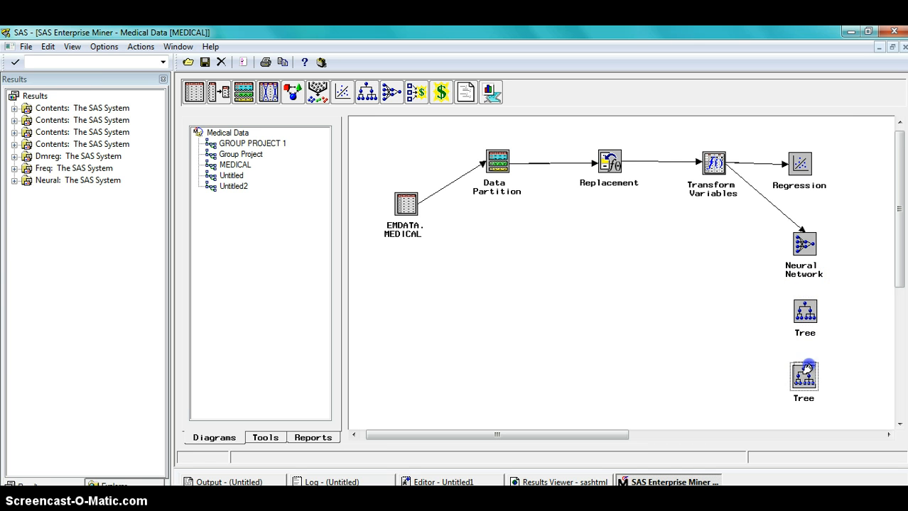
{"action": "left_click_drag", "start_coordinate": [809, 367], "coordinate": [794, 279]}
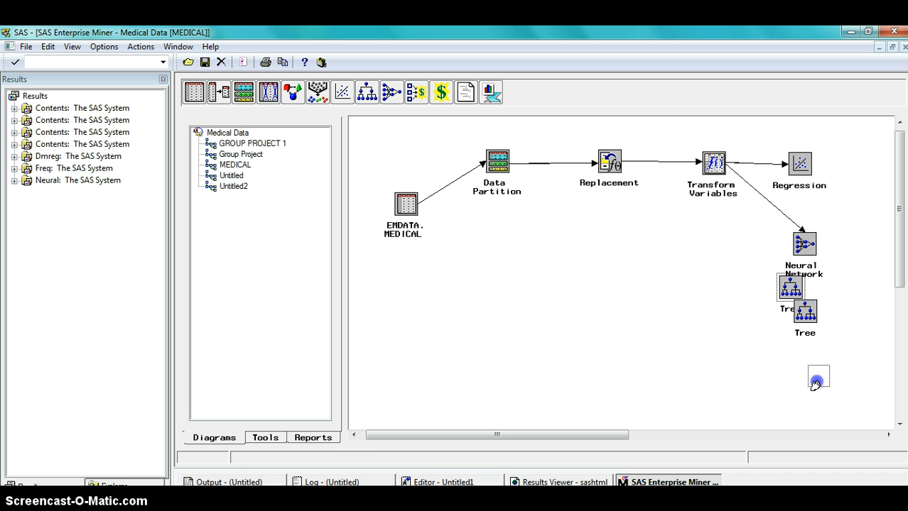
{"action": "left_click_drag", "start_coordinate": [804, 384], "coordinate": [805, 382]}
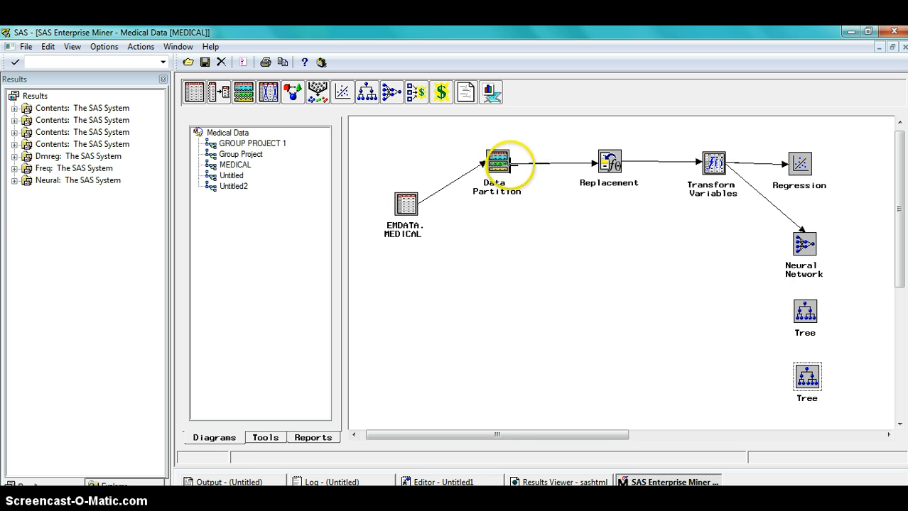
Connect the Data Partition node to both Tree nodes.
{"action": "left_click_drag", "start_coordinate": [510, 164], "coordinate": [731, 311]}
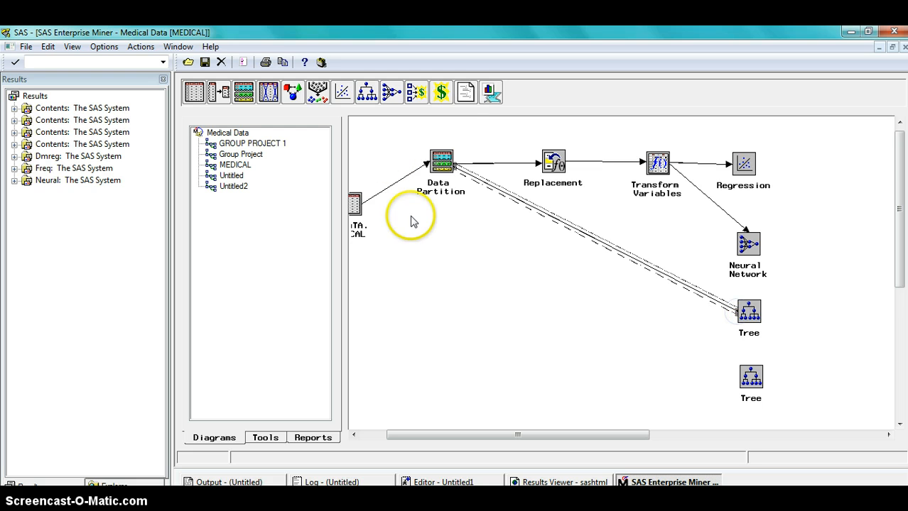
{"action": "left_click", "coordinate": [480, 192]}
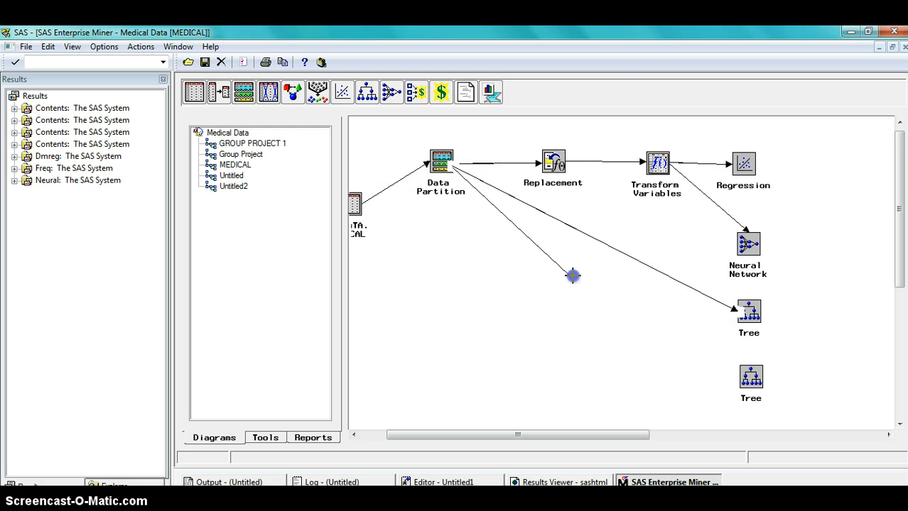
{"action": "left_click_drag", "start_coordinate": [573, 276], "coordinate": [740, 375]}
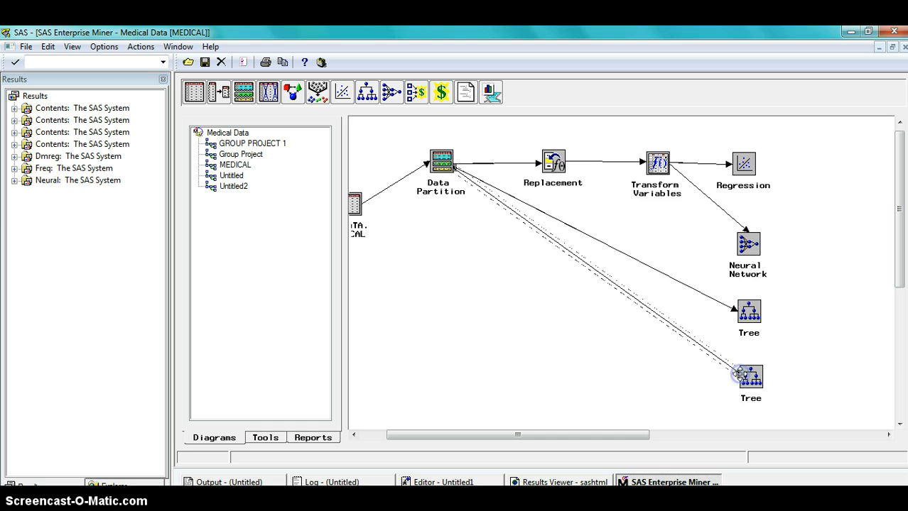
{"action": "left_click", "coordinate": [841, 374]}
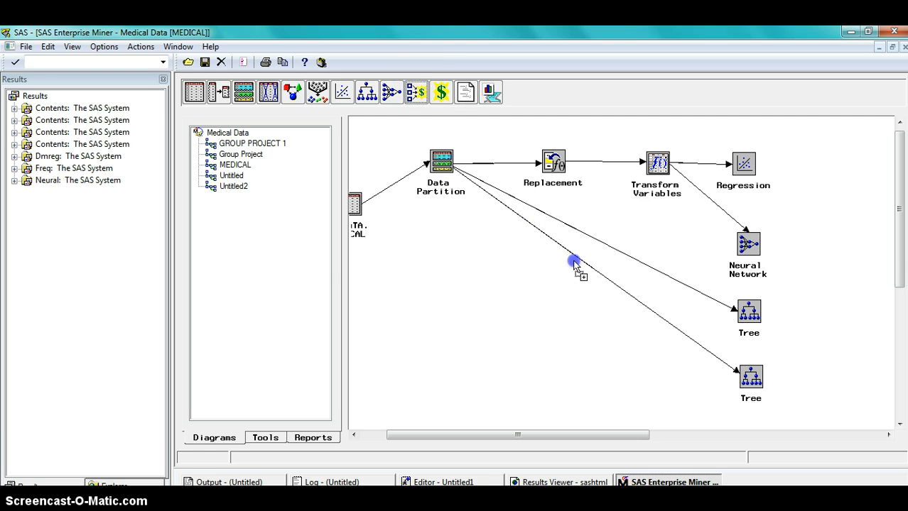
Add an Assessment node and connect the Regression, Neural Network and both Tree nodes to it.
{"action": "left_click_drag", "start_coordinate": [852, 291], "coordinate": [852, 291]}
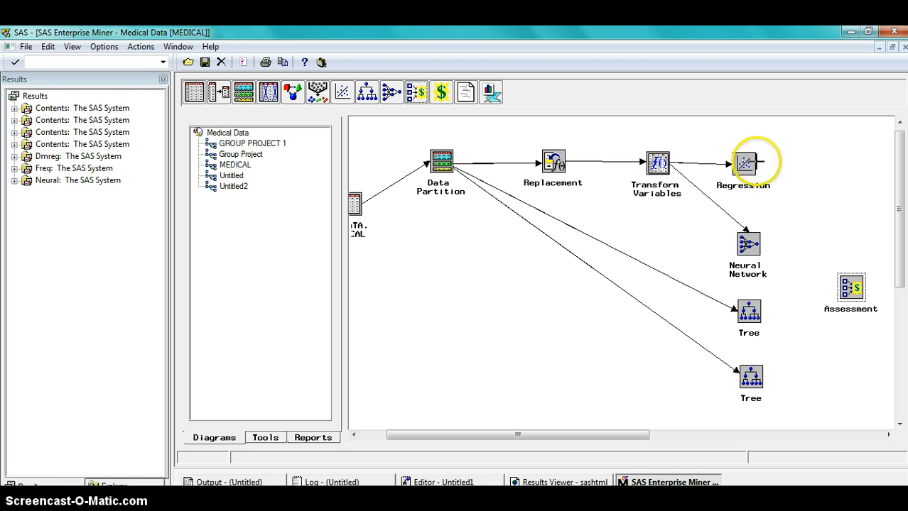
{"action": "left_click", "coordinate": [749, 164]}
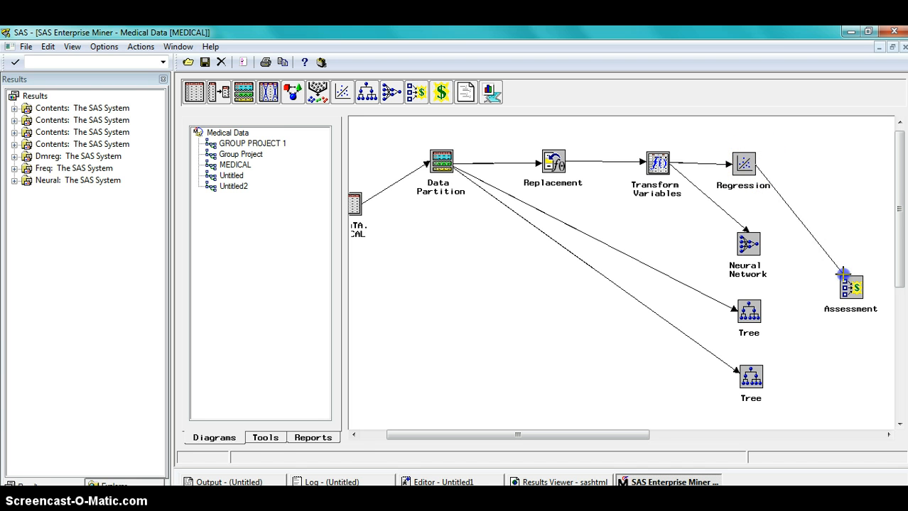
{"action": "left_click_drag", "start_coordinate": [843, 276], "coordinate": [845, 279]}
{"action": "mouse_move", "coordinate": [753, 239]}
{"action": "left_mouse_down"}
{"action": "mouse_move", "coordinate": [860, 279]}
{"action": "mouse_move", "coordinate": [839, 286]}
{"action": "left_mouse_up"}
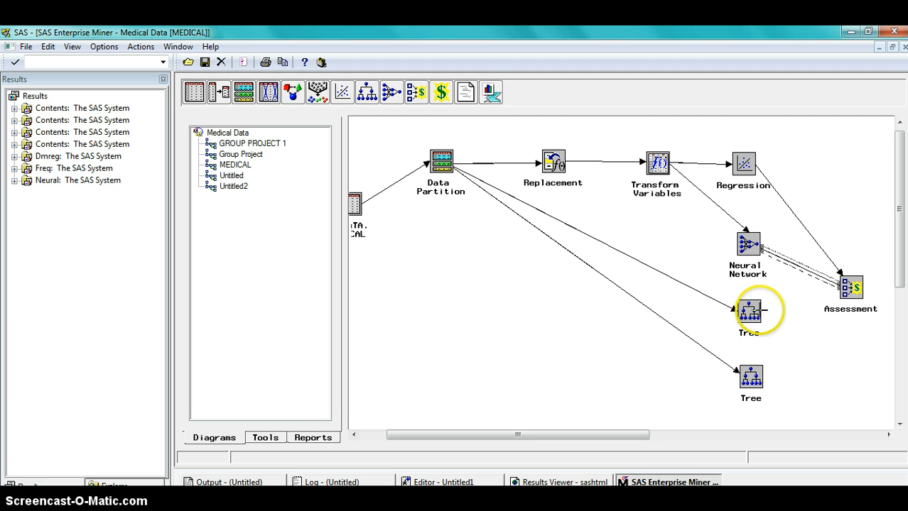
{"action": "left_click_drag", "start_coordinate": [761, 310], "coordinate": [841, 290]}
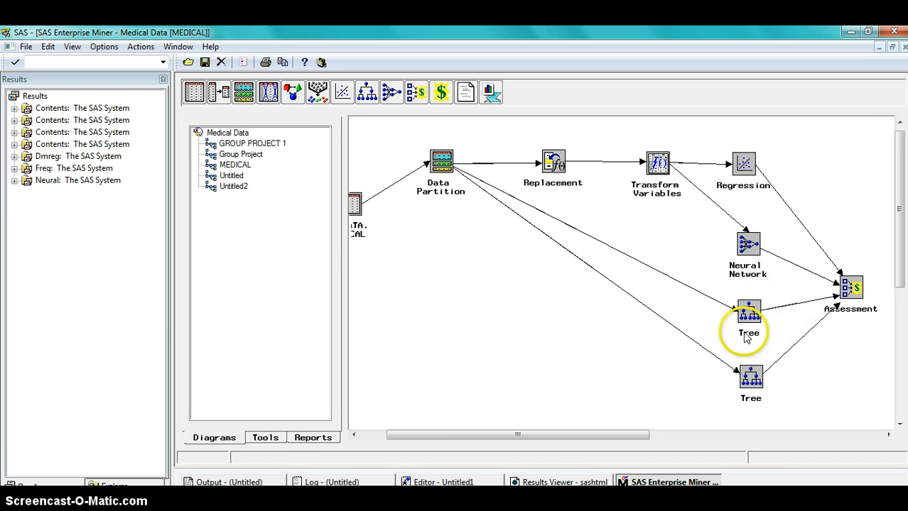
Open the upper Tree node, review its Basic splitting settings, and close it.
{"action": "double_click", "coordinate": [747, 310]}
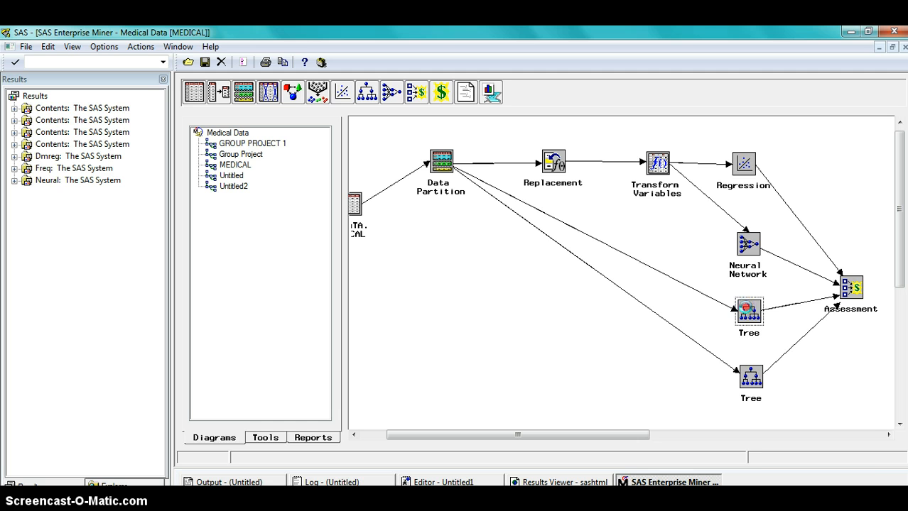
{"action": "right_click", "coordinate": [742, 306]}
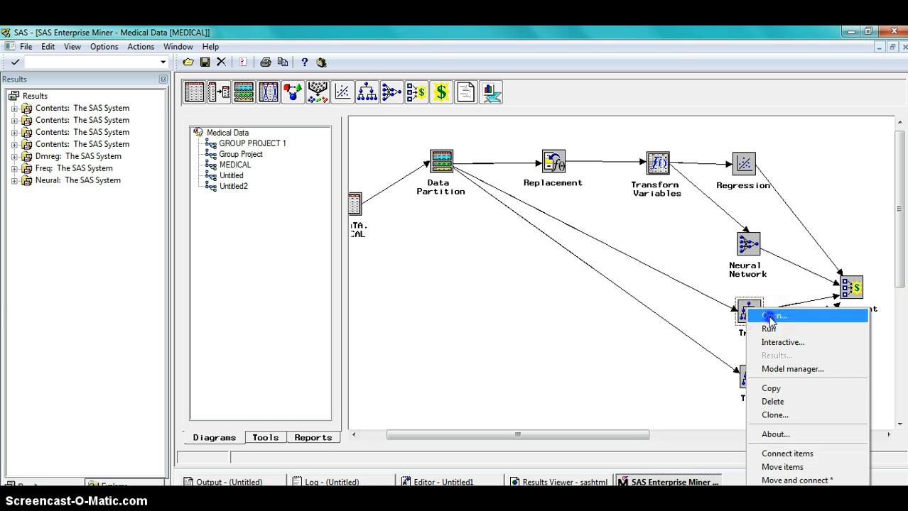
{"action": "left_click", "coordinate": [771, 317]}
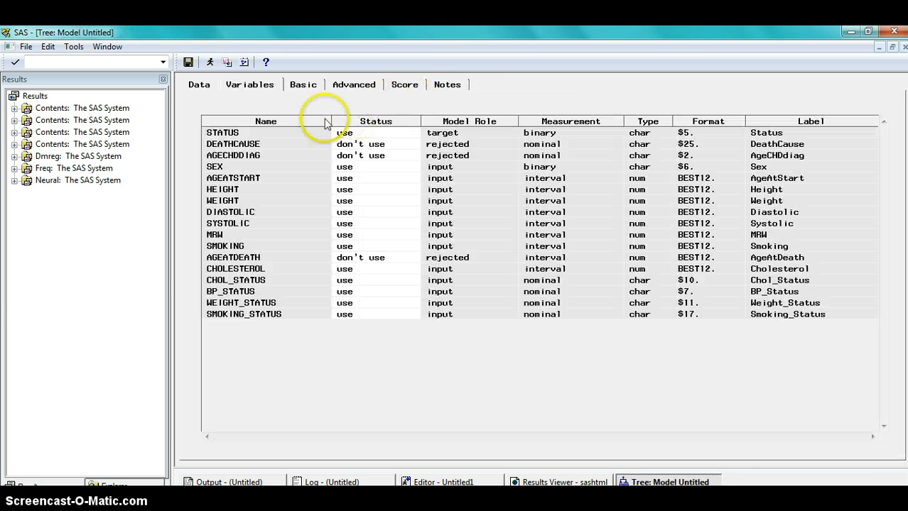
{"action": "left_click", "coordinate": [291, 87]}
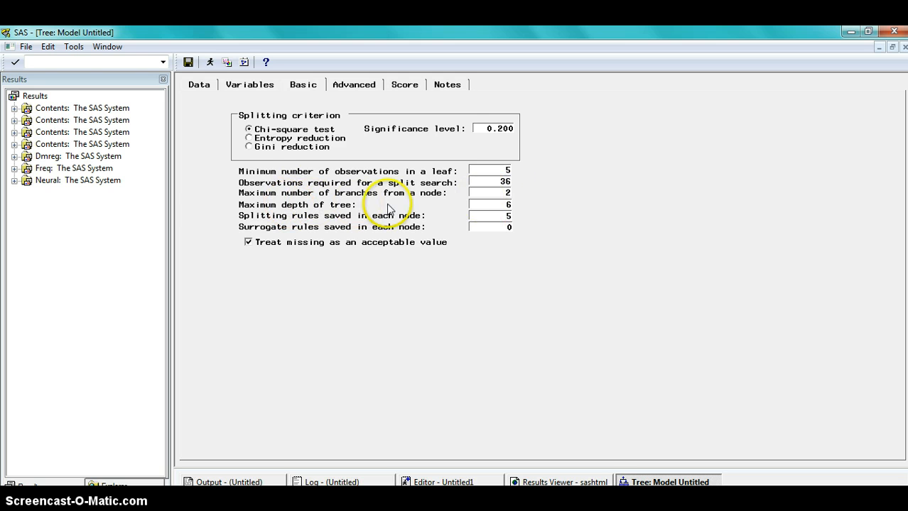
{"action": "left_click", "coordinate": [509, 205]}
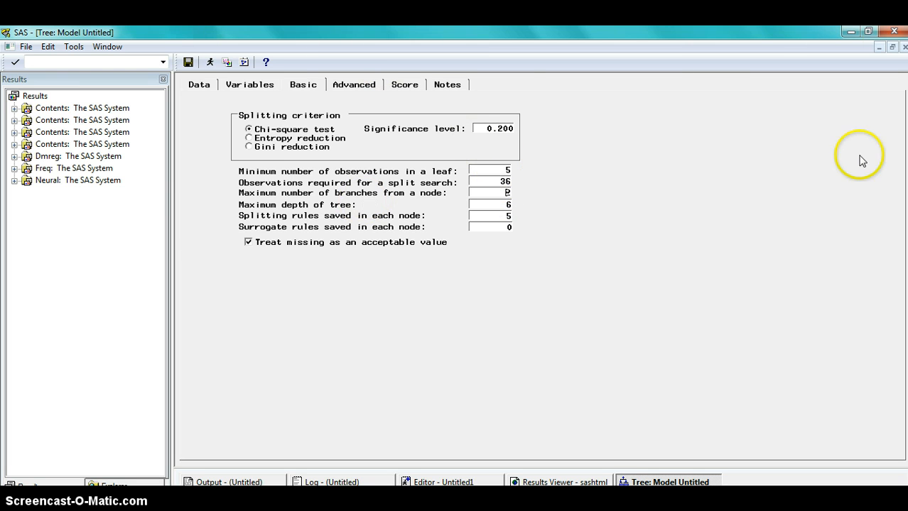
{"action": "left_click", "coordinate": [903, 48]}
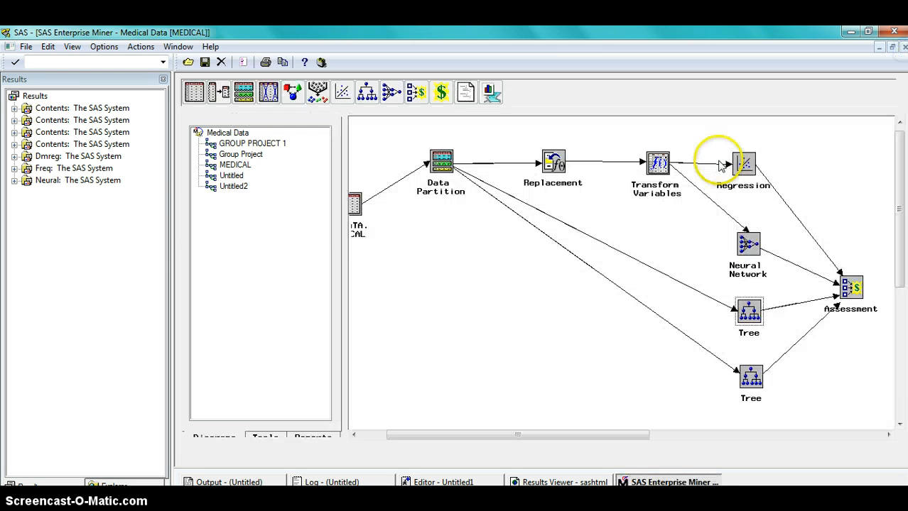
Open the lower Tree node, set maximum branches per node to 3 and maximum tree depth to 5, and save the model.
{"action": "right_click", "coordinate": [740, 376]}
{"action": "left_click", "coordinate": [788, 202]}
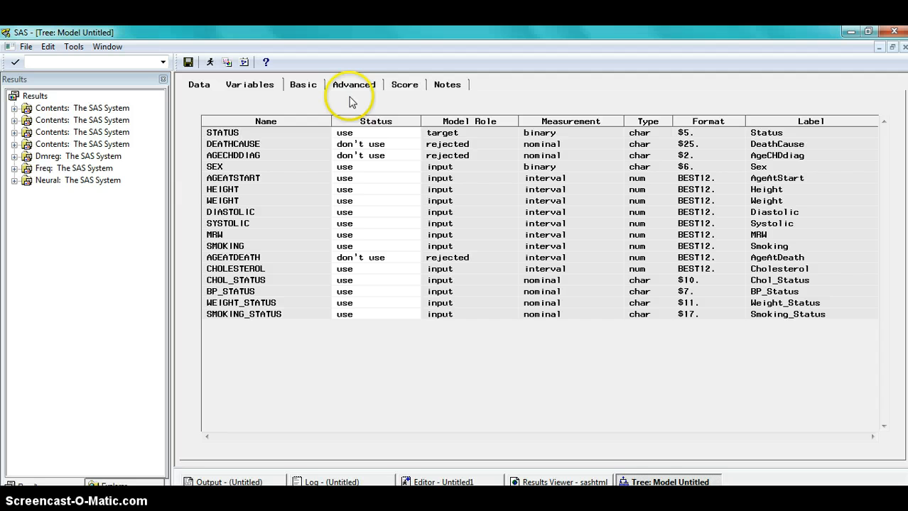
{"action": "left_click", "coordinate": [307, 88]}
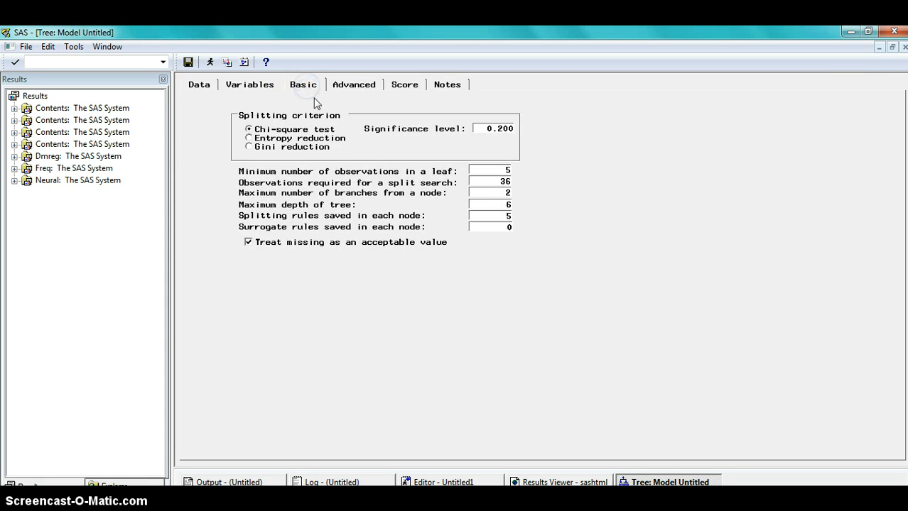
{"action": "left_click", "coordinate": [508, 193]}
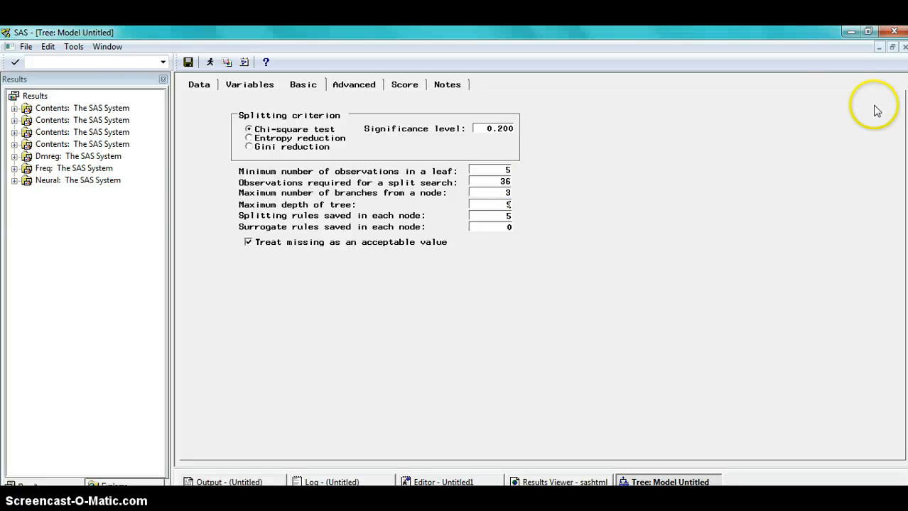
{"action": "left_click", "coordinate": [904, 47]}
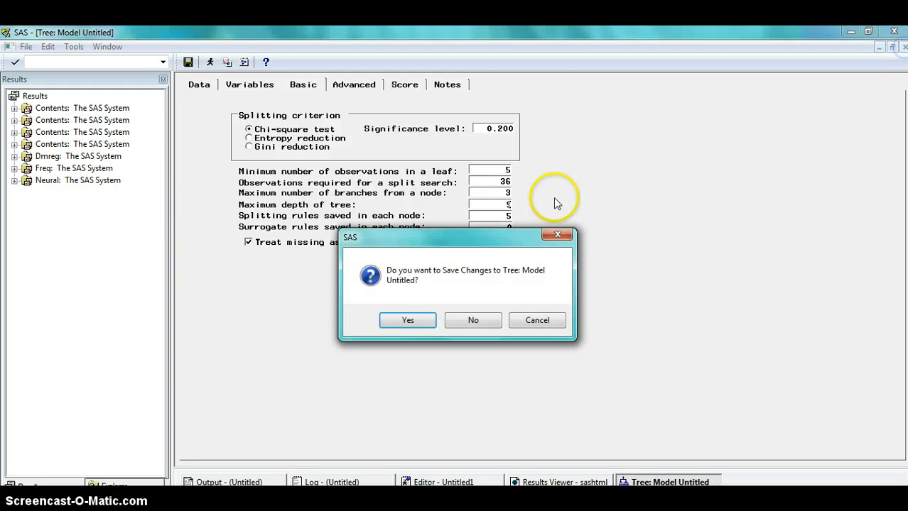
{"action": "left_click", "coordinate": [395, 320]}
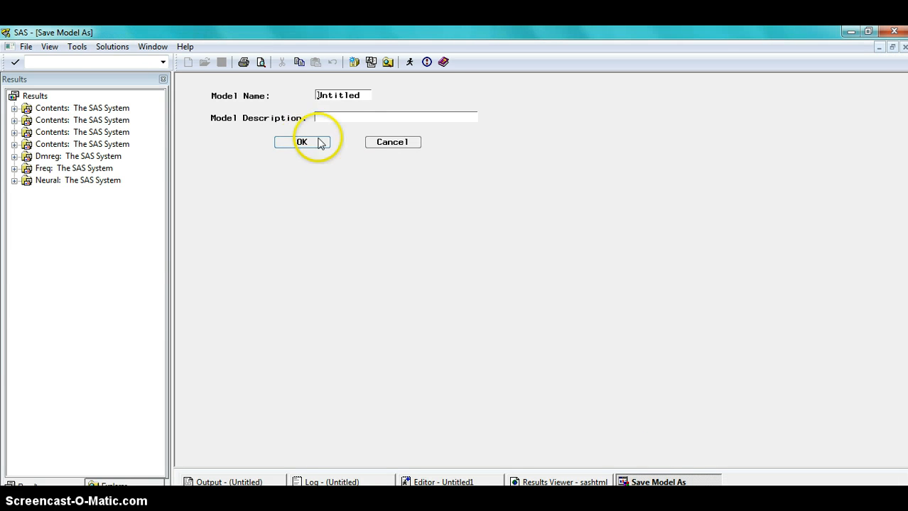
{"action": "left_click", "coordinate": [376, 144]}
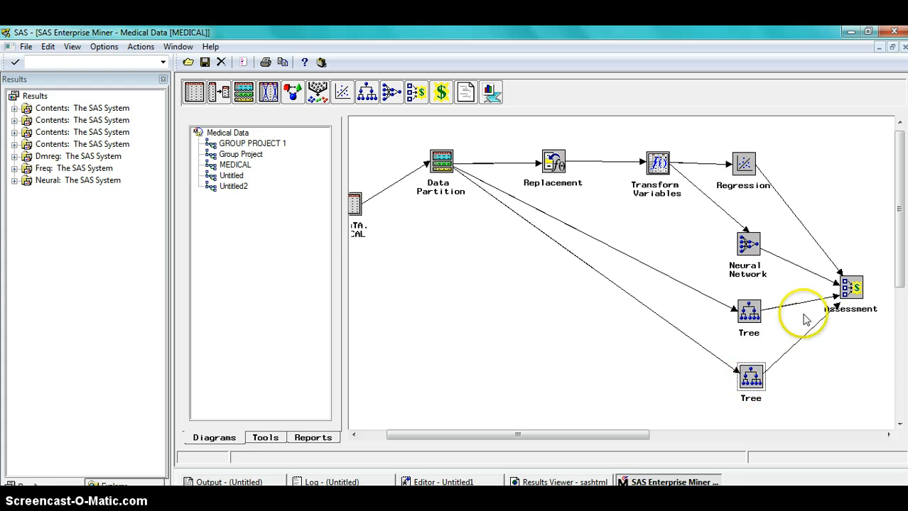
Run the upper Tree node without viewing its results.
{"action": "right_click", "coordinate": [758, 316]}
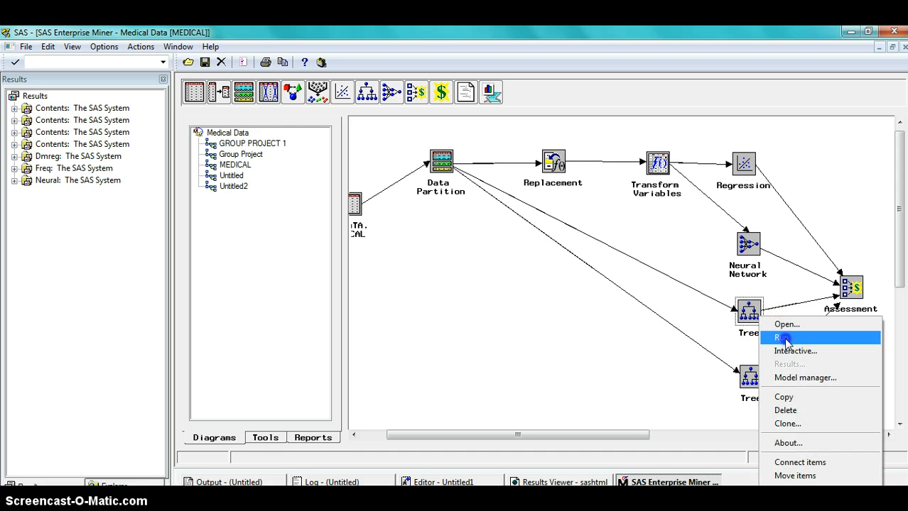
{"action": "left_click", "coordinate": [784, 338]}
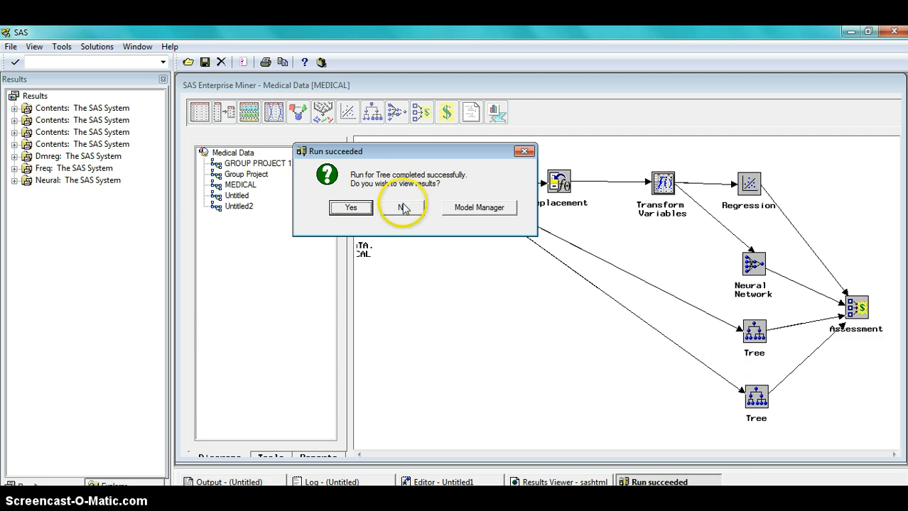
{"action": "left_click", "coordinate": [402, 206]}
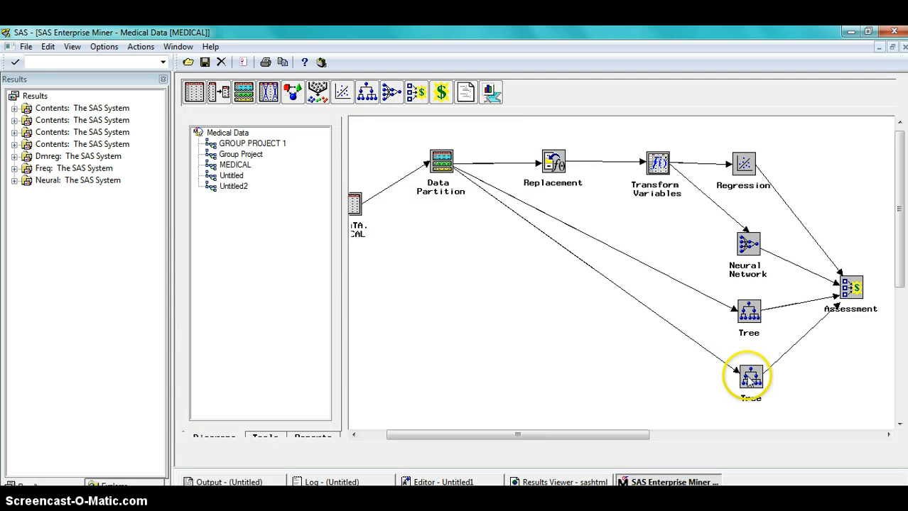
Open the lower Tree node's settings window and close it again.
{"action": "right_click", "coordinate": [745, 380]}
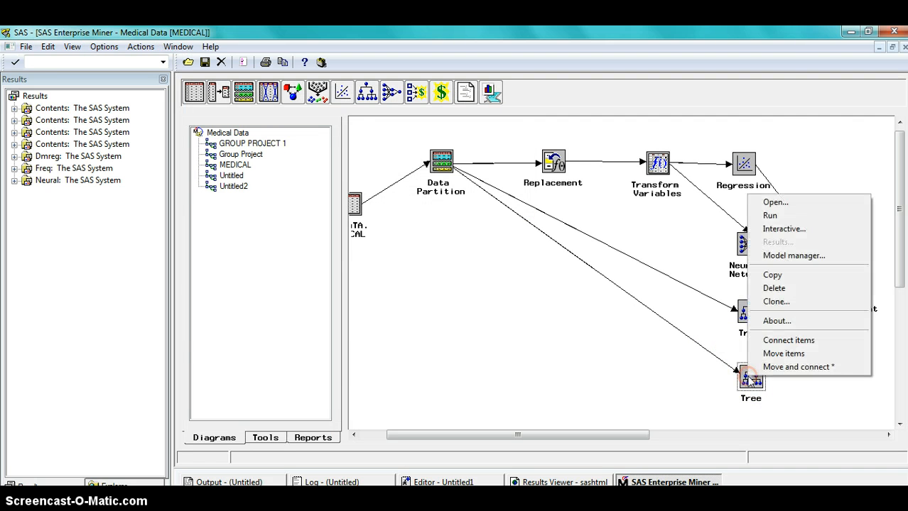
{"action": "left_click", "coordinate": [775, 202]}
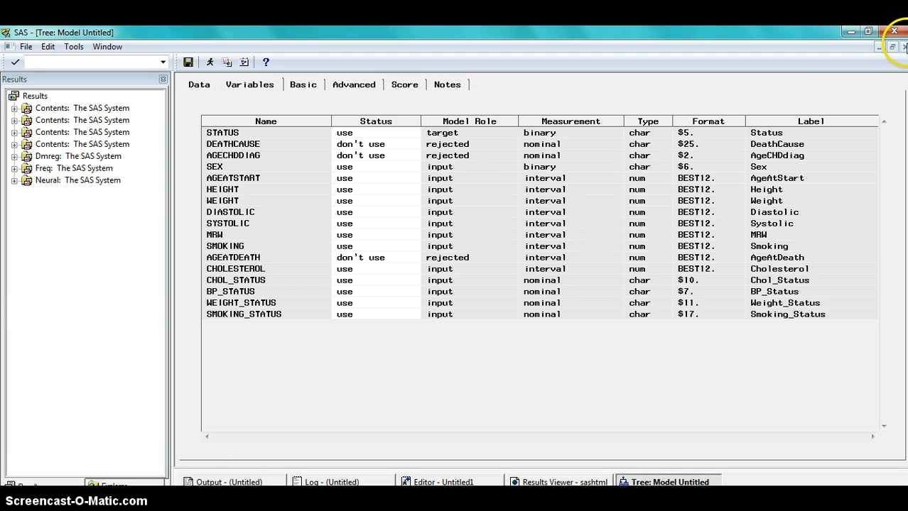
{"action": "left_click", "coordinate": [903, 47]}
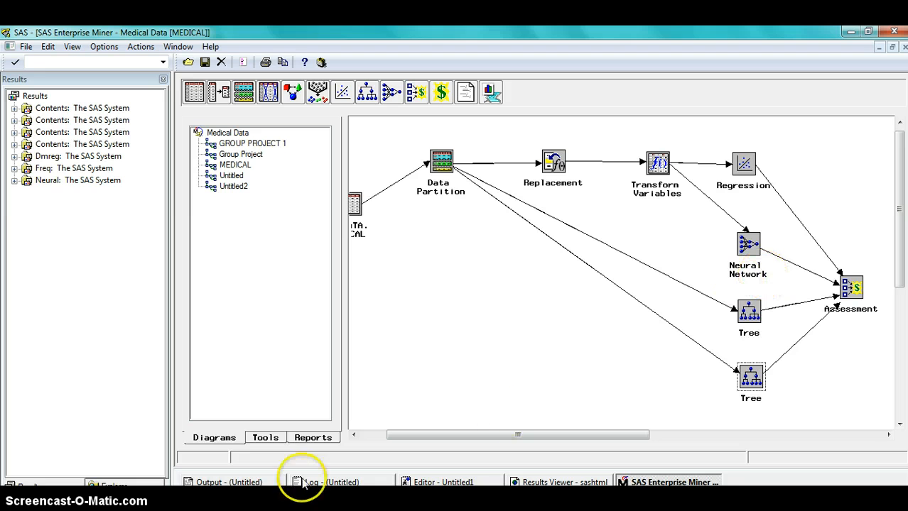
Open the Assessment node and scroll through the model comparison table for the four models.
{"action": "left_click", "coordinate": [775, 303]}
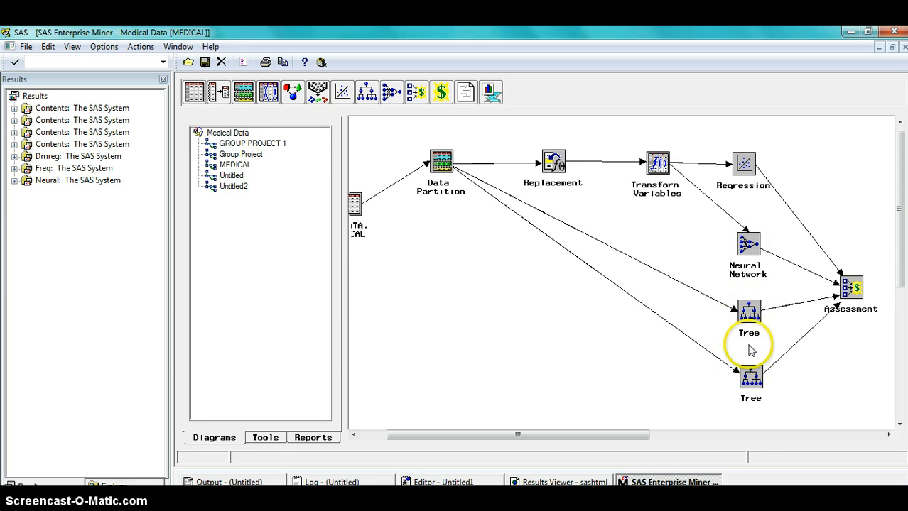
{"action": "right_click", "coordinate": [850, 286]}
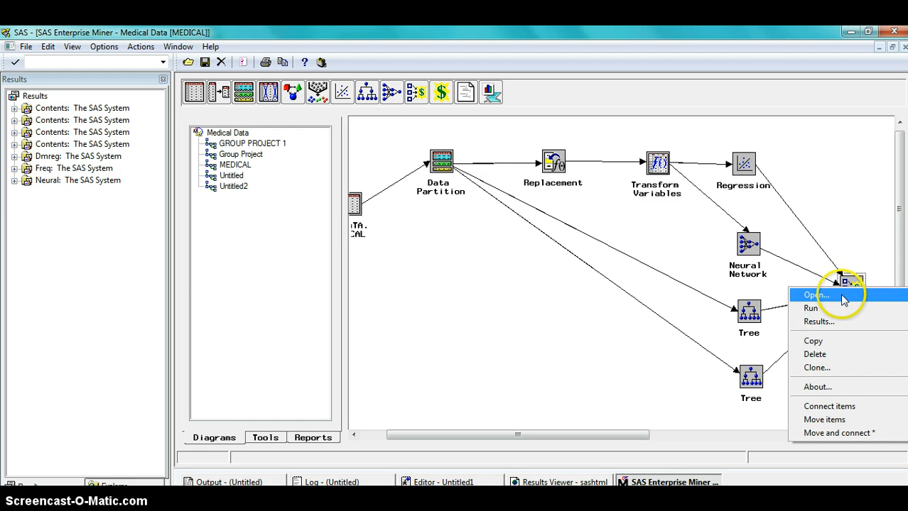
{"action": "left_click", "coordinate": [817, 295]}
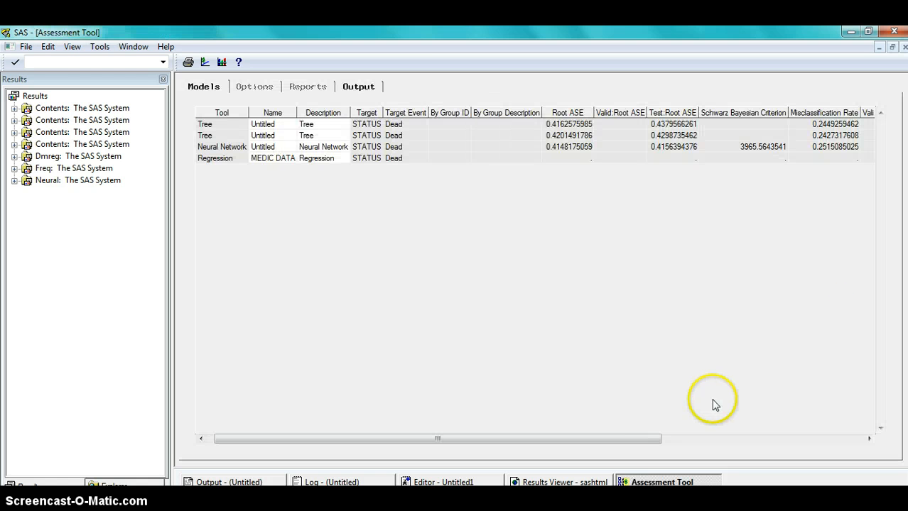
{"action": "left_click_drag", "start_coordinate": [641, 438], "coordinate": [780, 433]}
{"action": "left_click", "coordinate": [759, 125]}
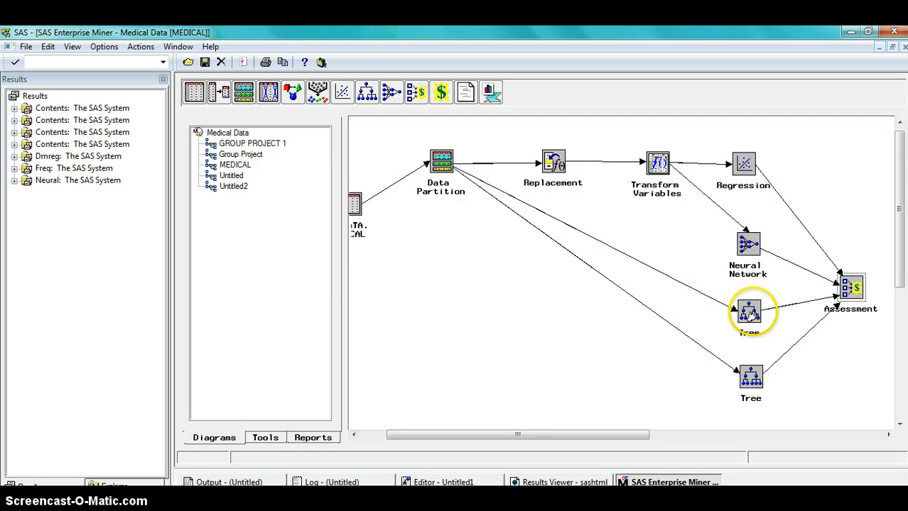
Open the upper Tree node, review its Basic, Advanced and Score settings, and close it.
{"action": "right_click", "coordinate": [752, 318]}
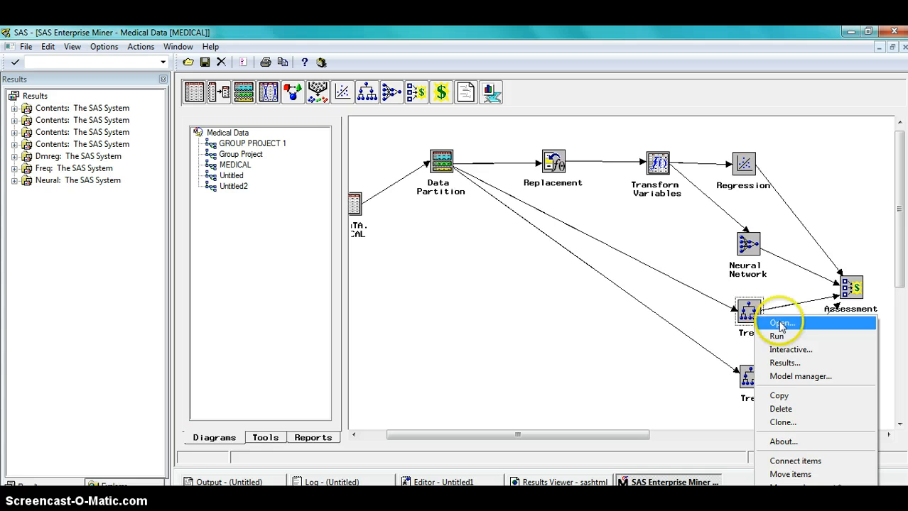
{"action": "left_click", "coordinate": [781, 324]}
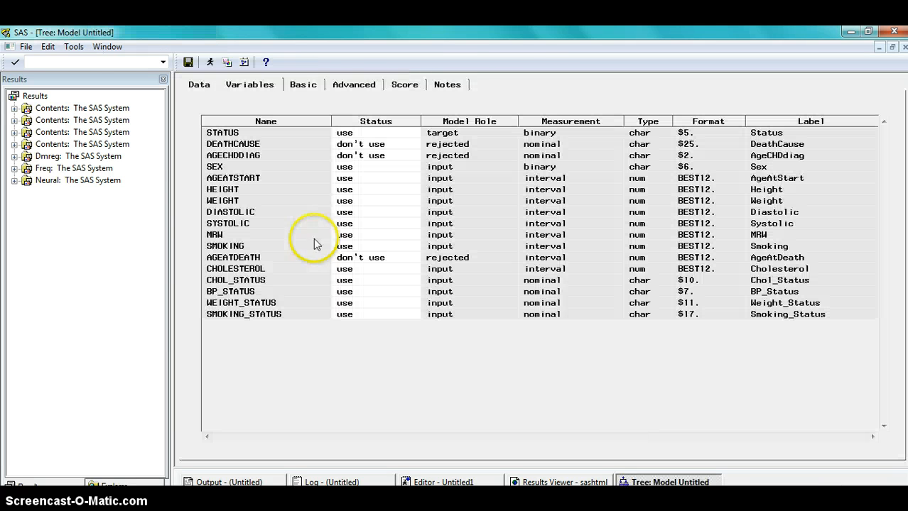
{"action": "left_click", "coordinate": [310, 89]}
{"action": "left_click", "coordinate": [349, 88]}
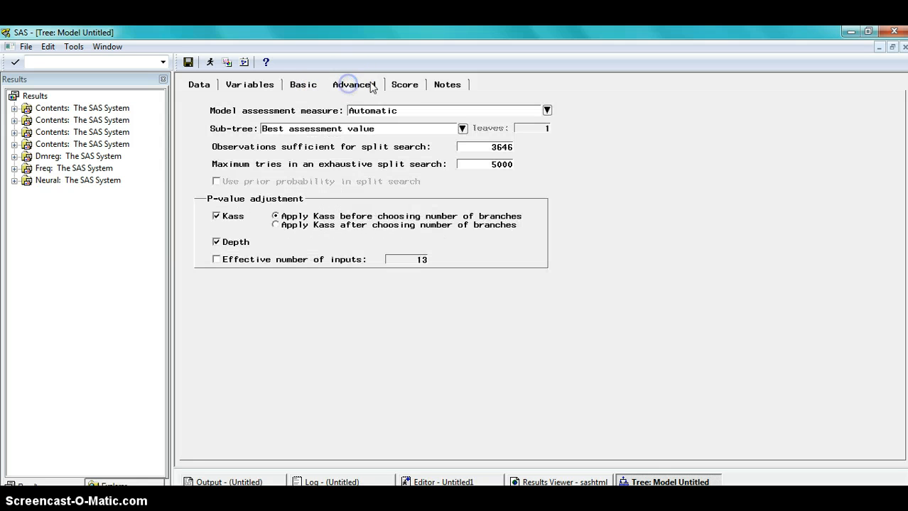
{"action": "left_click", "coordinate": [408, 85]}
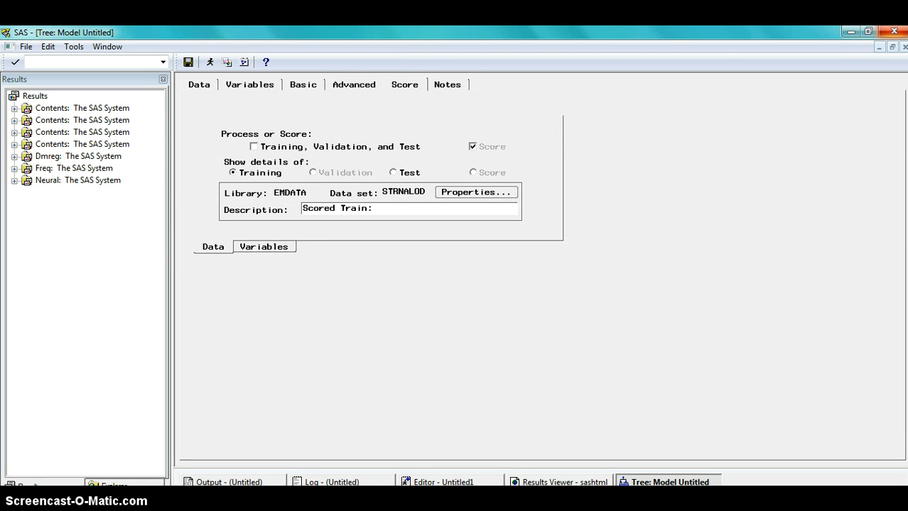
{"action": "left_click", "coordinate": [904, 47]}
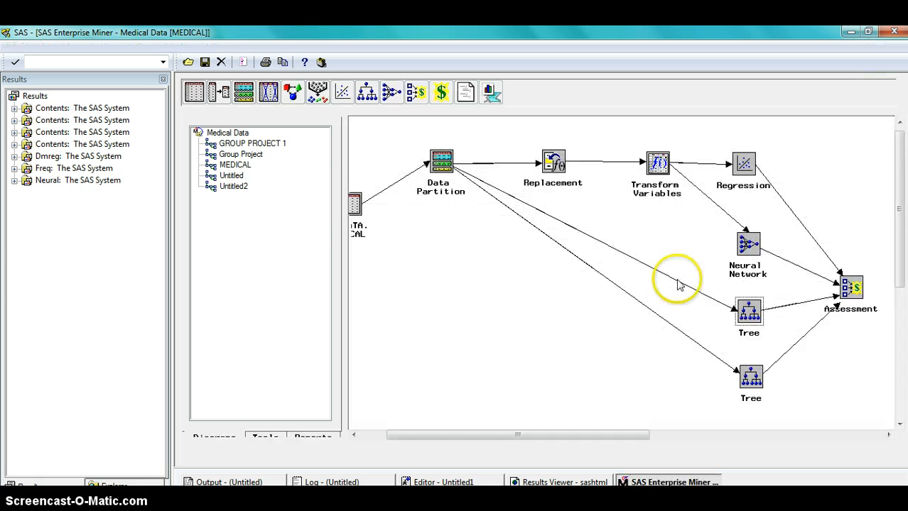
Run the upper Tree node and open its results.
{"action": "right_click", "coordinate": [744, 312]}
{"action": "left_click", "coordinate": [771, 332]}
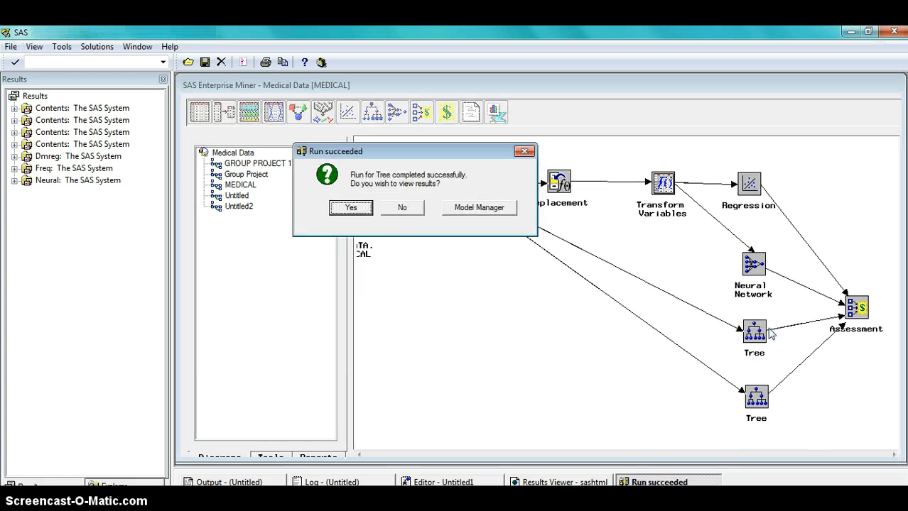
{"action": "left_click", "coordinate": [351, 207]}
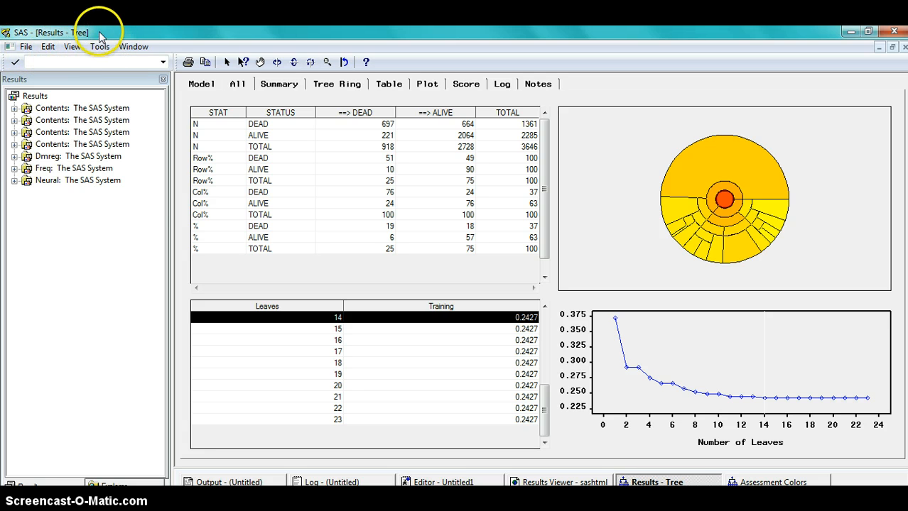
Display the upper tree's diagram and view the competing splits.
{"action": "left_click", "coordinate": [73, 47]}
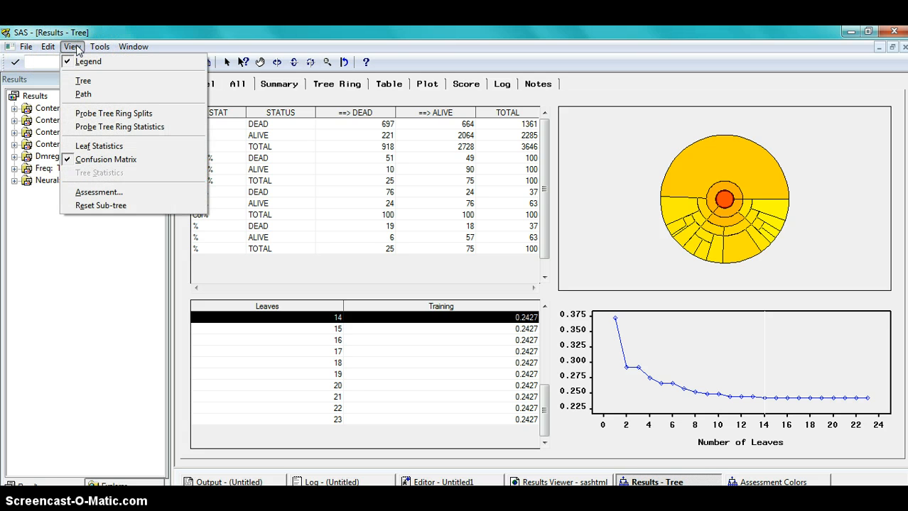
{"action": "left_click", "coordinate": [85, 83]}
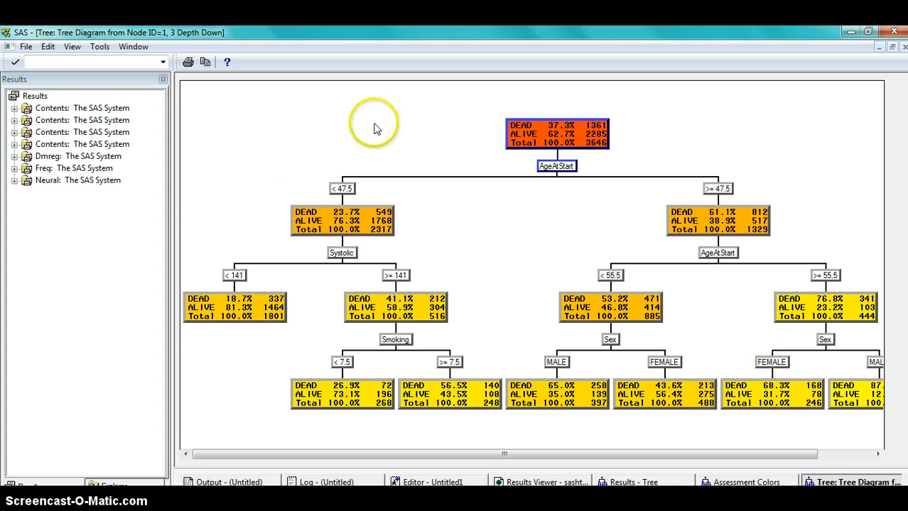
{"action": "right_click", "coordinate": [264, 154]}
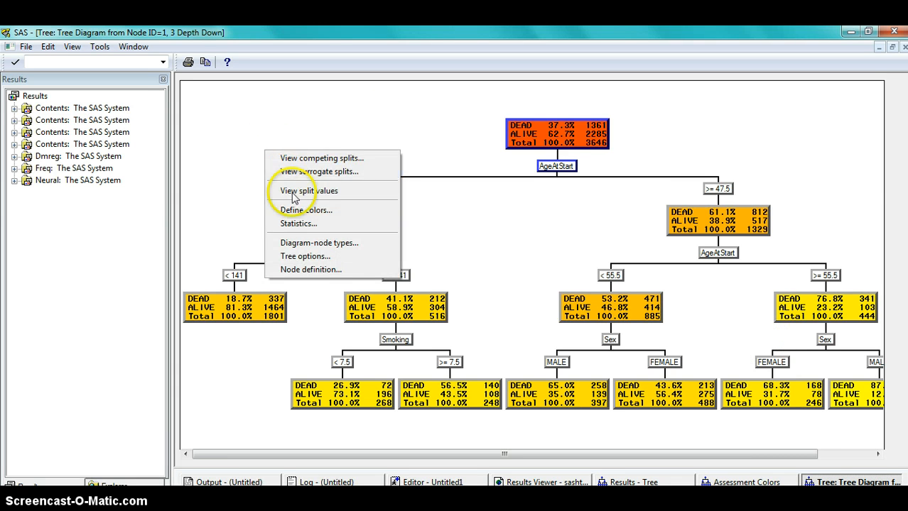
{"action": "left_click", "coordinate": [279, 158]}
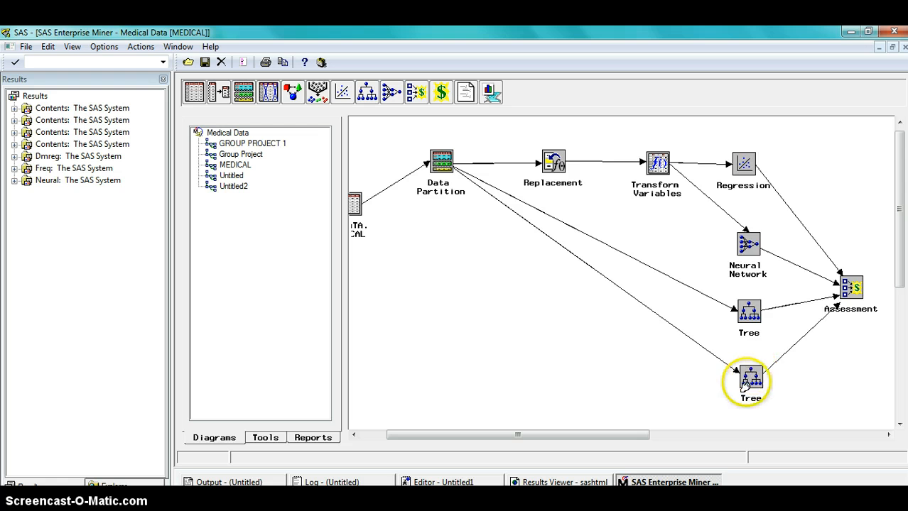
Run the lower Tree node and open its results.
{"action": "right_click", "coordinate": [748, 370]}
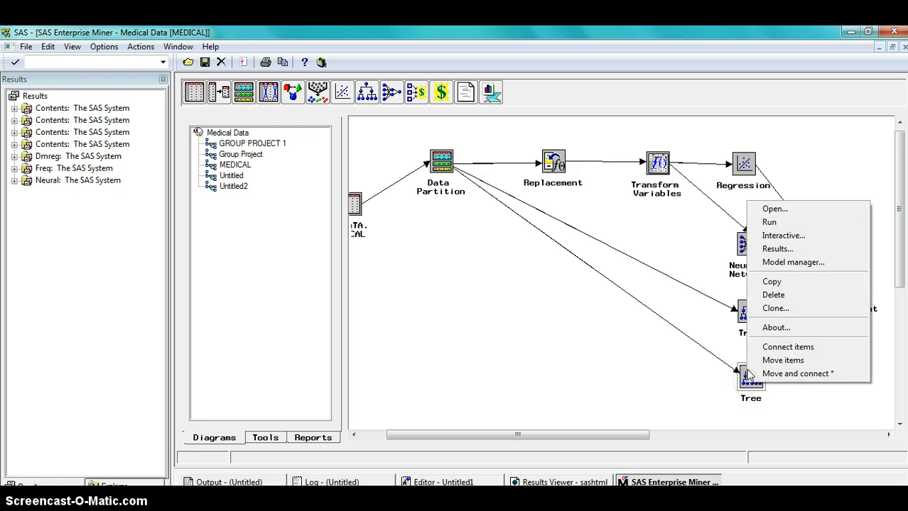
{"action": "left_click", "coordinate": [784, 222]}
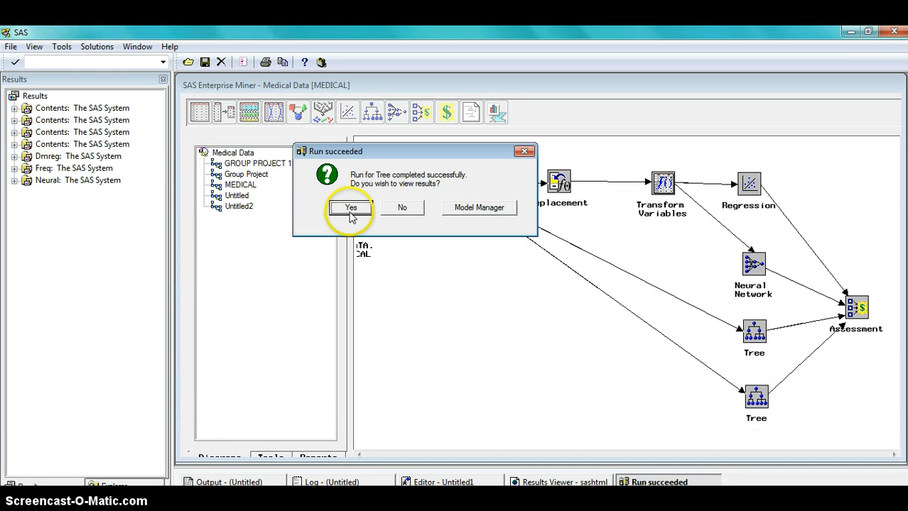
{"action": "left_click", "coordinate": [351, 209]}
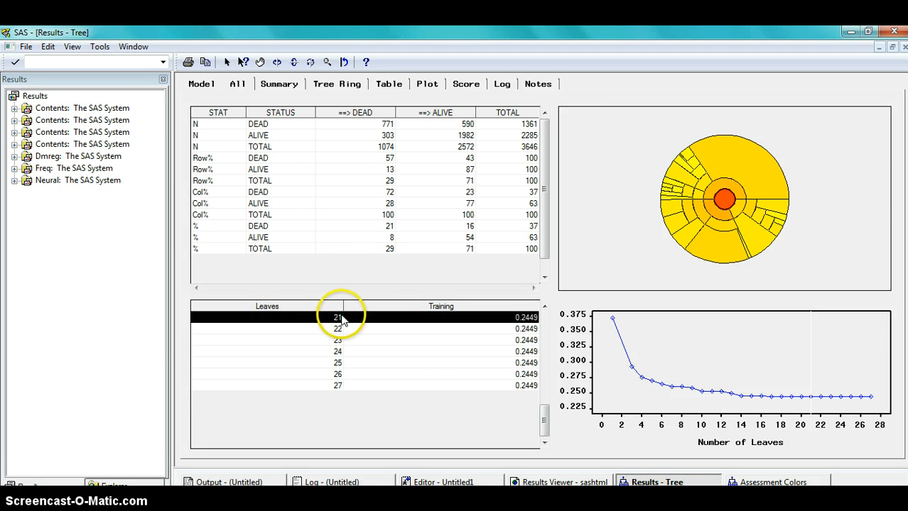
Display the lower tree's diagram, scroll across it, and view the competing splits.
{"action": "left_click", "coordinate": [72, 47]}
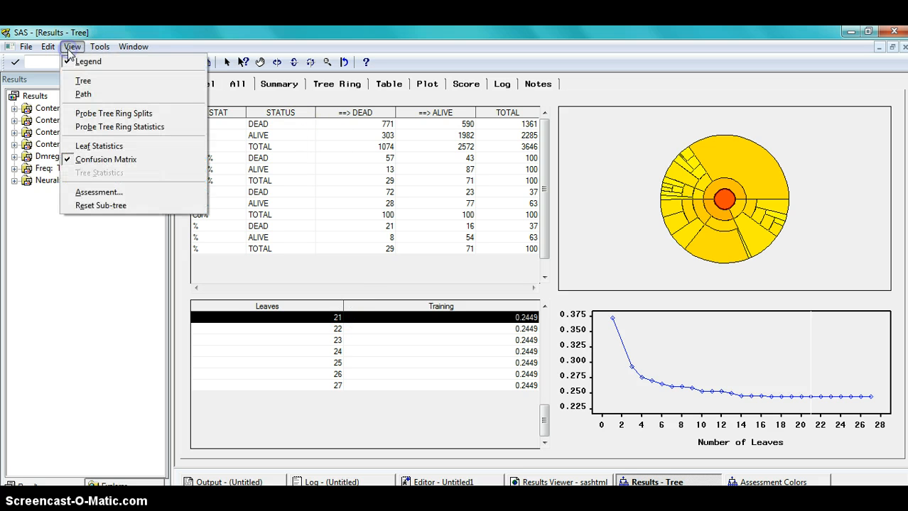
{"action": "left_click", "coordinate": [89, 80]}
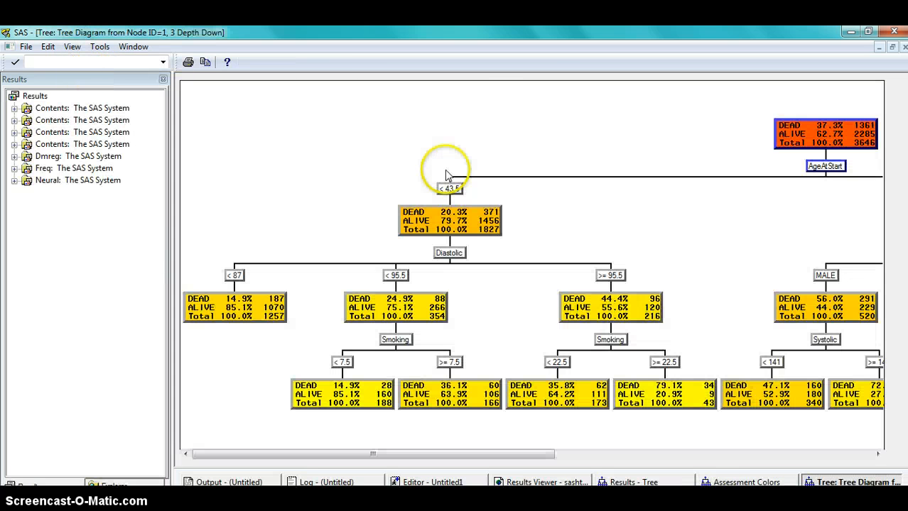
{"action": "left_click_drag", "start_coordinate": [517, 455], "coordinate": [826, 438]}
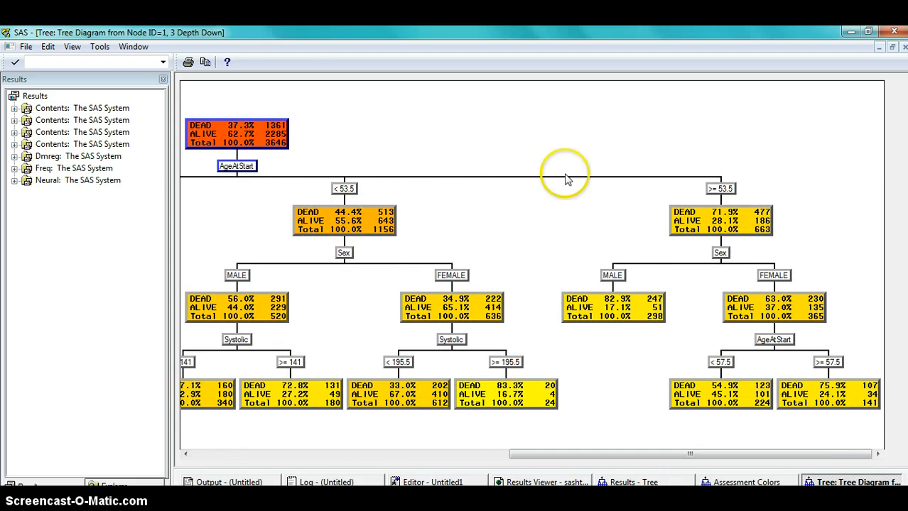
{"action": "right_click", "coordinate": [517, 108]}
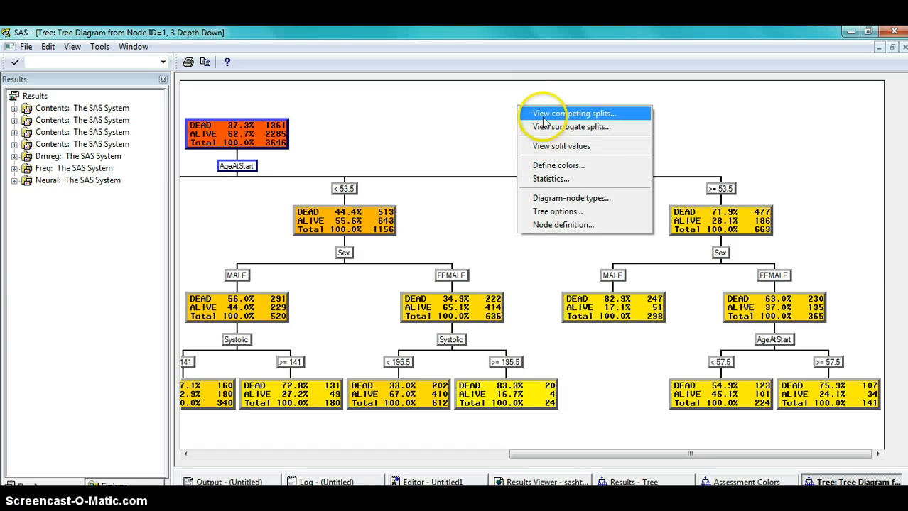
{"action": "left_click", "coordinate": [543, 117]}
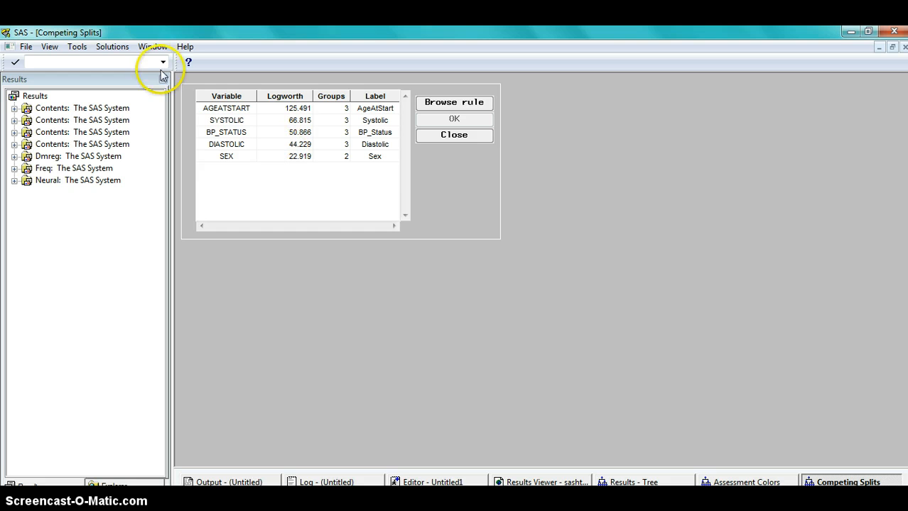
Close the competing splits, tree diagram and tree results windows to return to the diagram.
{"action": "left_click", "coordinate": [903, 46]}
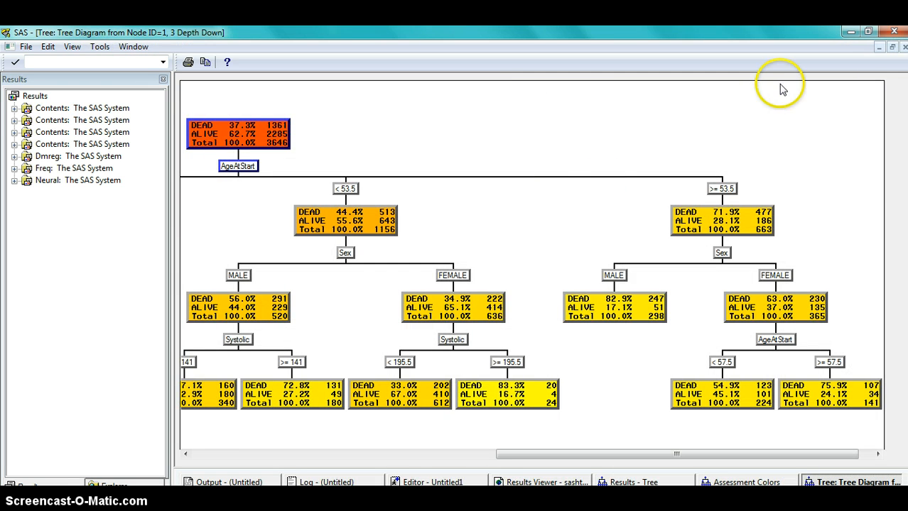
{"action": "left_click", "coordinate": [903, 47]}
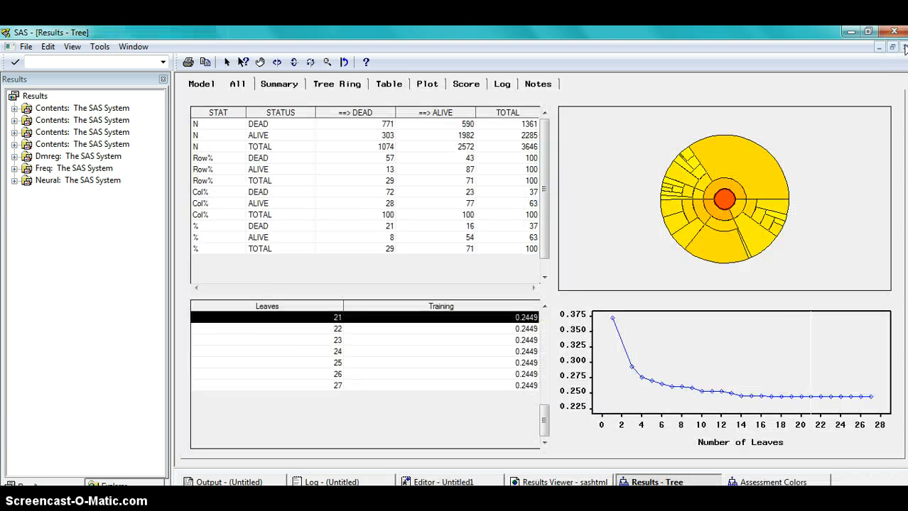
{"action": "left_click", "coordinate": [903, 47]}
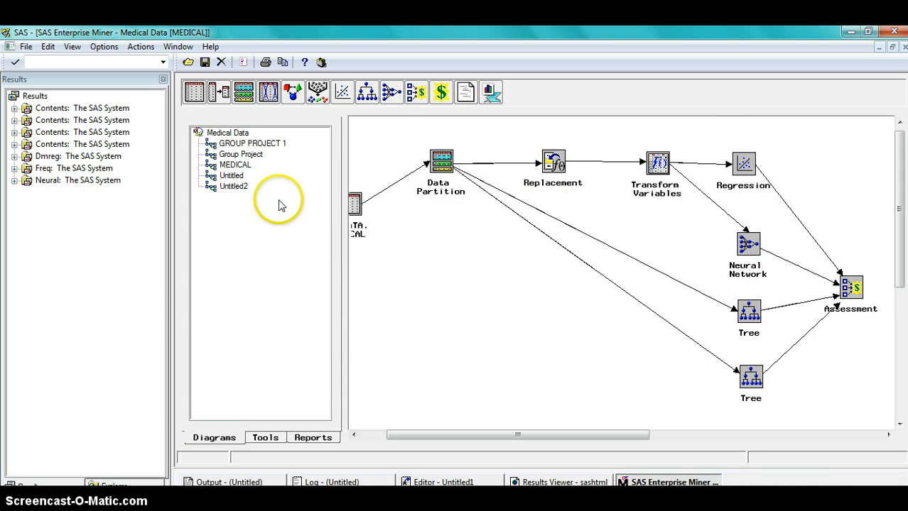
Add an Insight node to the diagram near the input data source.
{"action": "left_click_drag", "start_coordinate": [449, 440], "coordinate": [432, 440]}
{"action": "right_click", "coordinate": [396, 135]}
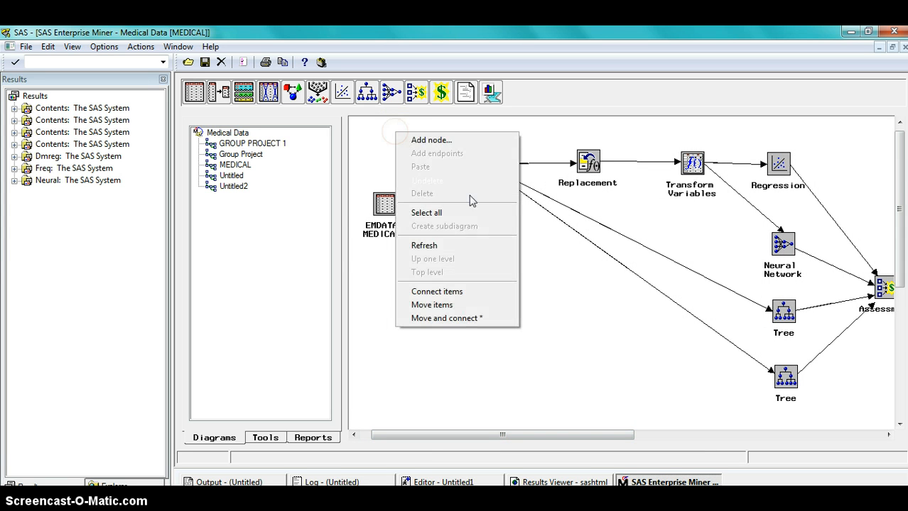
{"action": "left_click", "coordinate": [428, 142]}
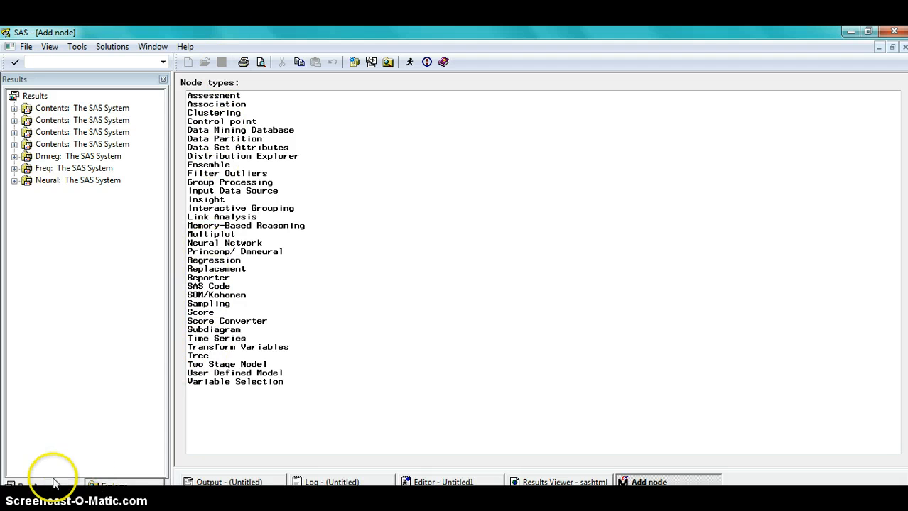
{"action": "double_click", "coordinate": [205, 200]}
{"action": "left_click", "coordinate": [395, 149]}
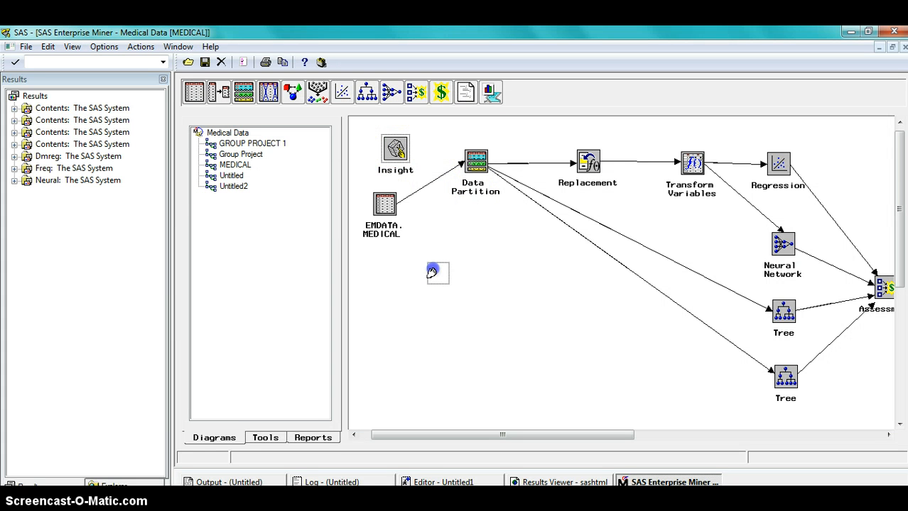
Move the Insight node below the EMDATA.MEDICAL data source and connect the data source to it.
{"action": "left_click_drag", "start_coordinate": [431, 272], "coordinate": [468, 265]}
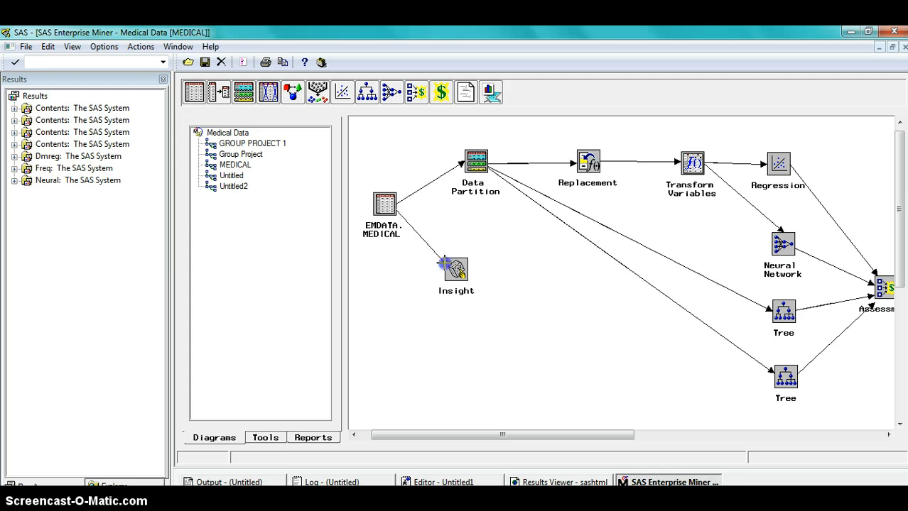
{"action": "left_click_drag", "start_coordinate": [446, 269], "coordinate": [448, 271]}
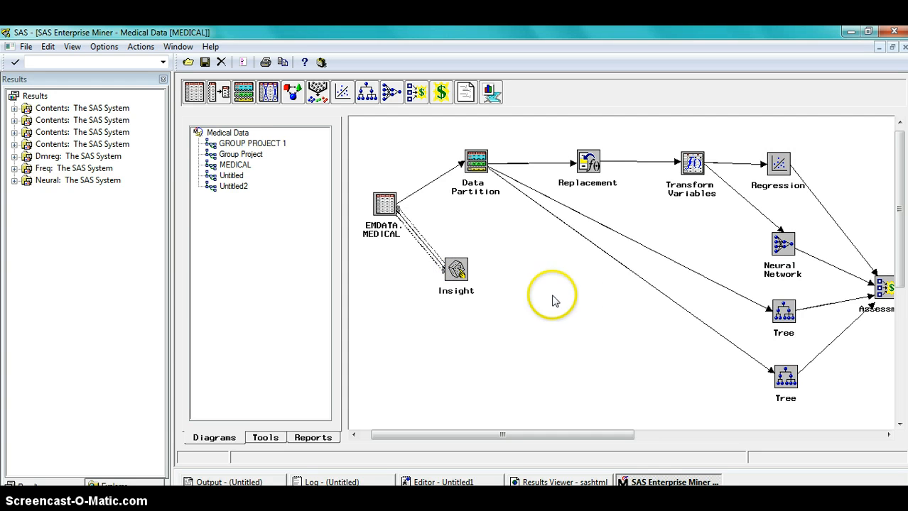
{"action": "left_click_drag", "start_coordinate": [457, 270], "coordinate": [462, 271]}
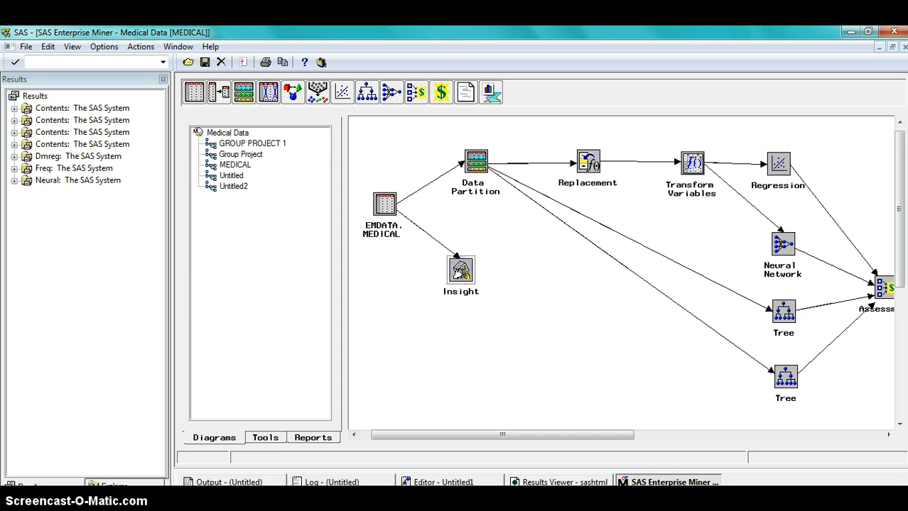
{"action": "mouse_move", "coordinate": [485, 432]}
{"action": "left_mouse_down"}
{"action": "mouse_move", "coordinate": [594, 435]}
{"action": "mouse_move", "coordinate": [480, 439]}
{"action": "left_mouse_up"}
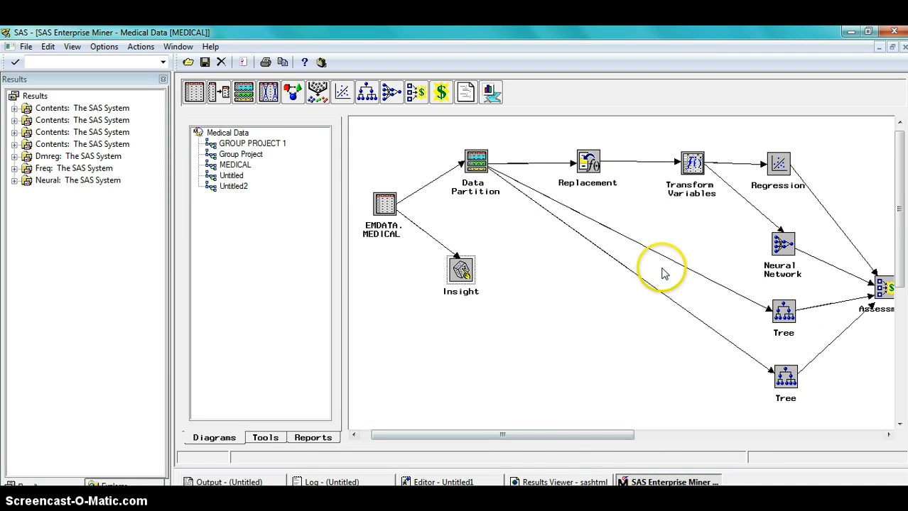
{"action": "left_click_drag", "start_coordinate": [518, 441], "coordinate": [527, 459]}
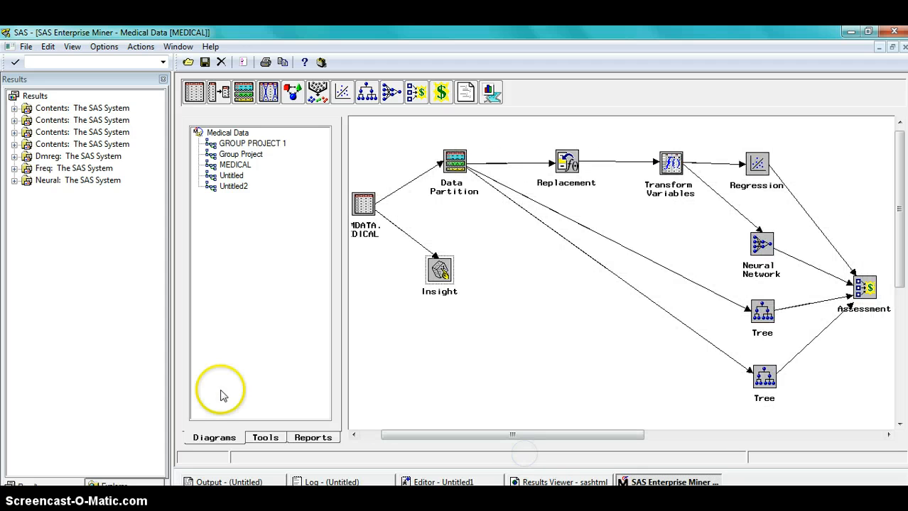